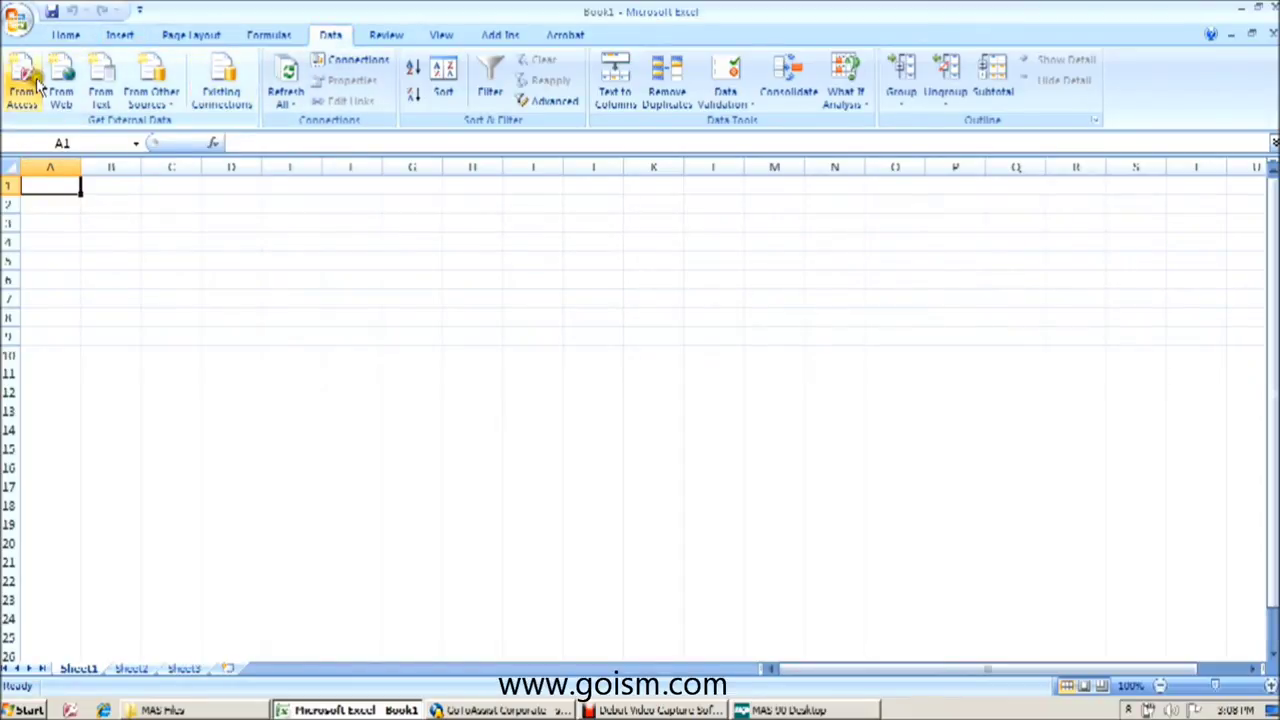
Start a From Microsoft Query import using the SOTAMAS data source listed above SOTAMAS90
left_click(158, 92)
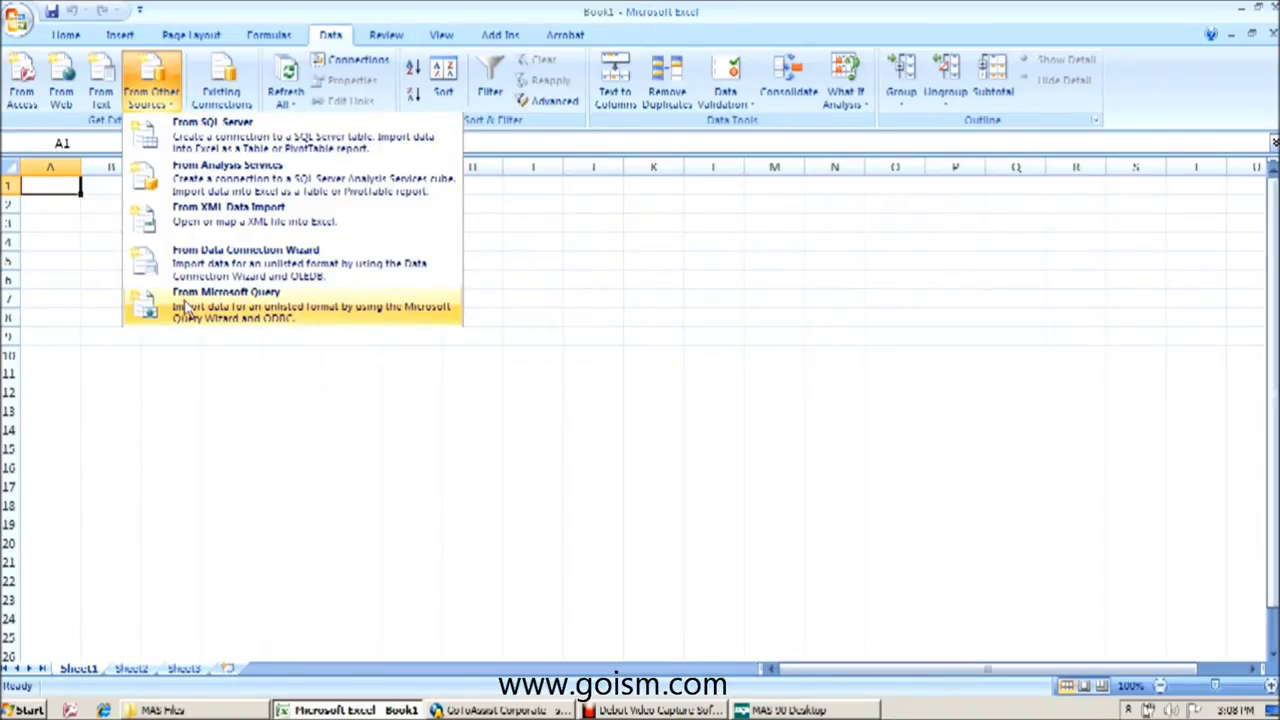
left_click(185, 308)
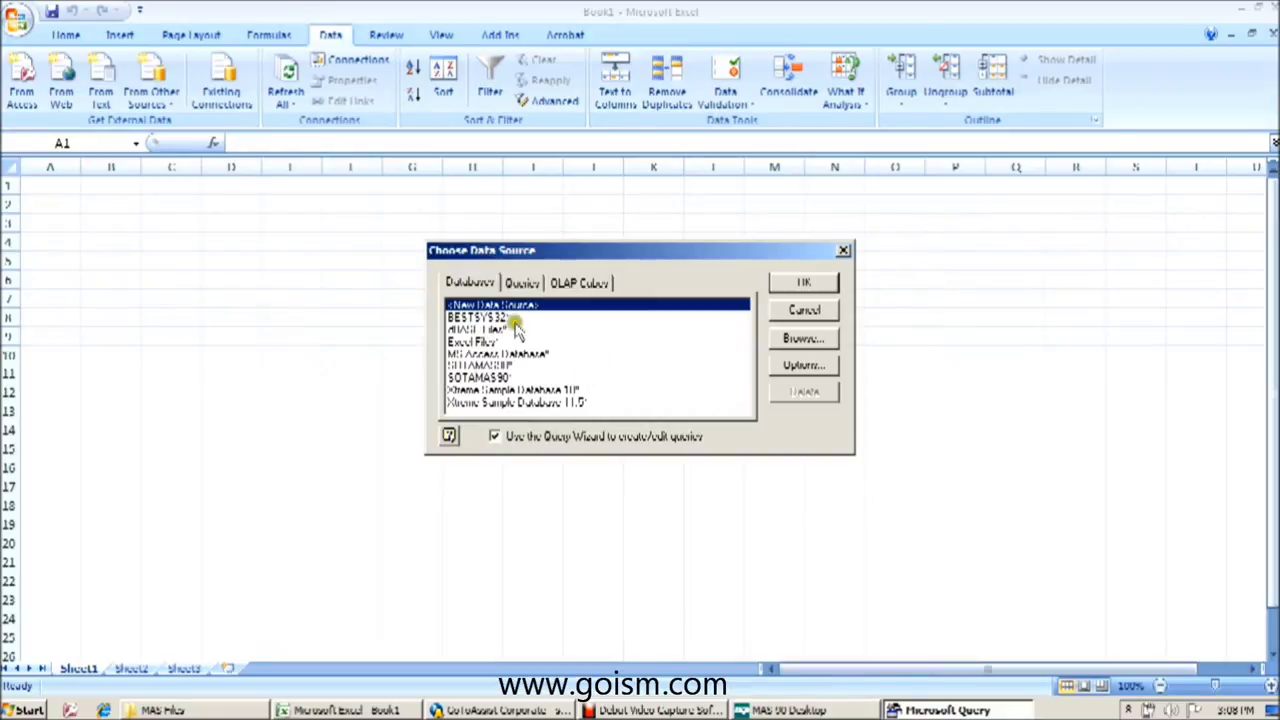
left_click(498, 366)
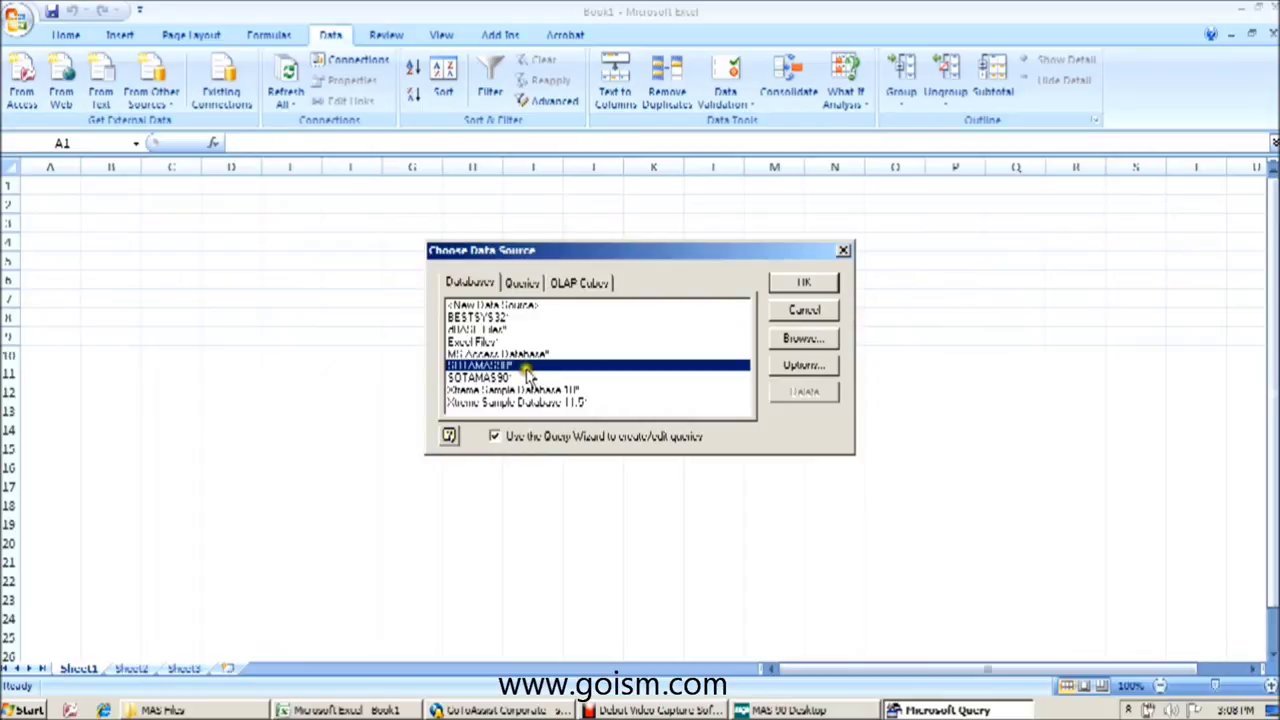
left_click(803, 282)
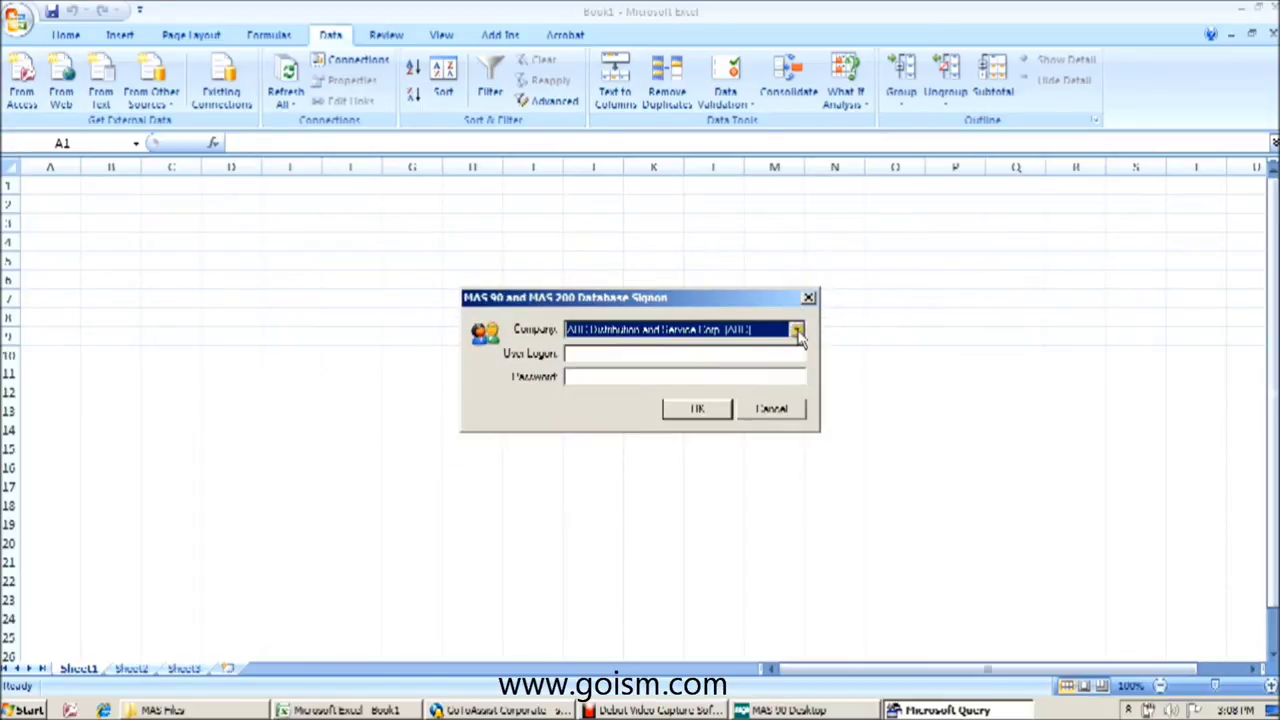
Sign on to the MAS 90 database with company ABC and the user logon and password
left_click(797, 332)
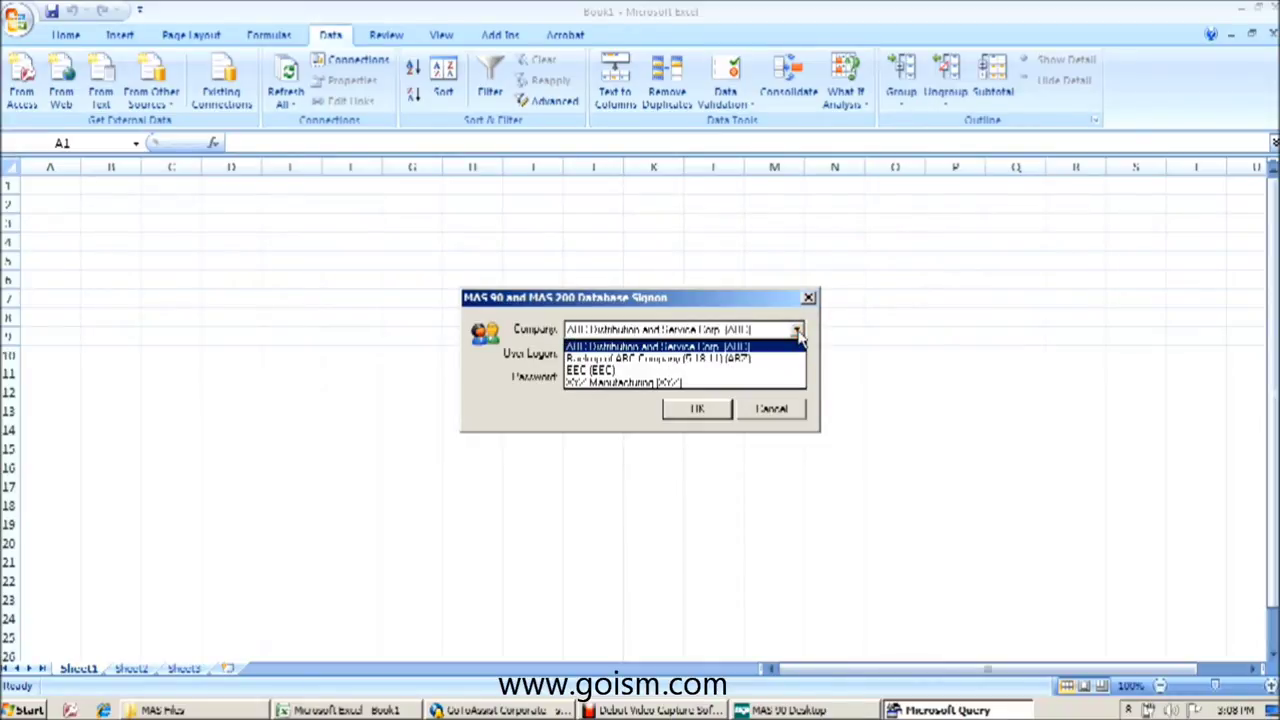
left_click(797, 338)
left_click(706, 354)
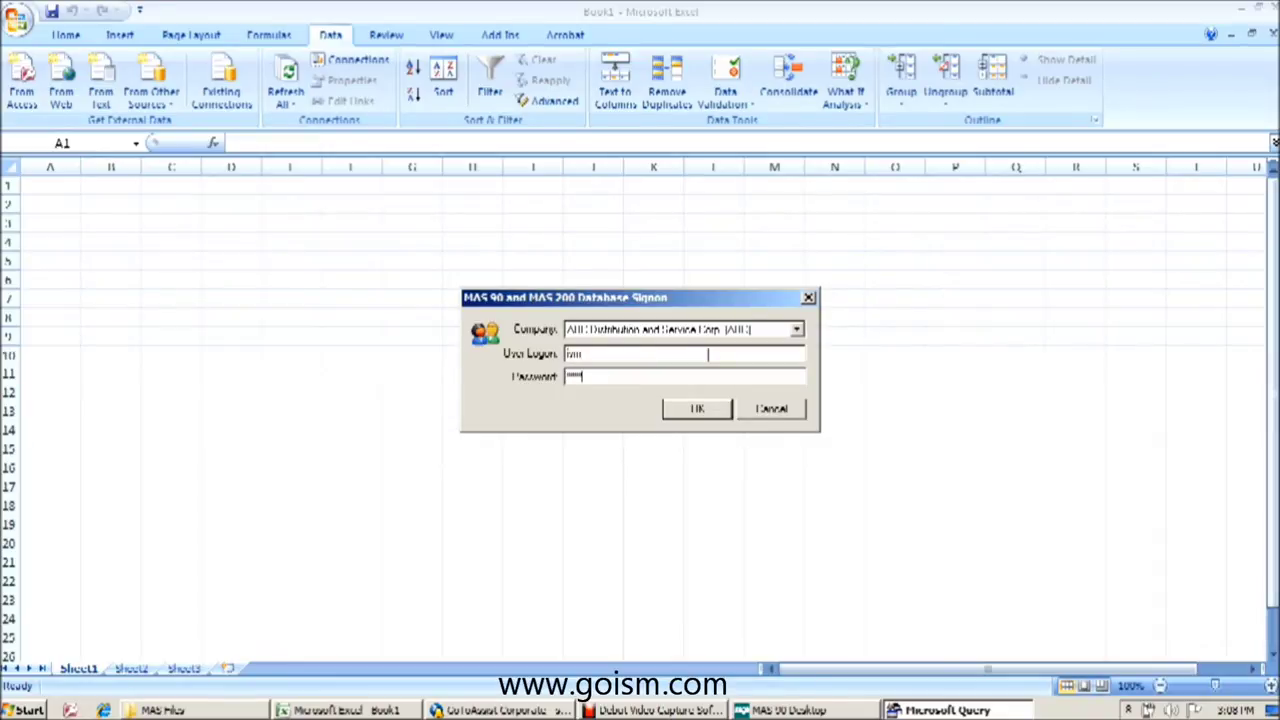
key("Return")
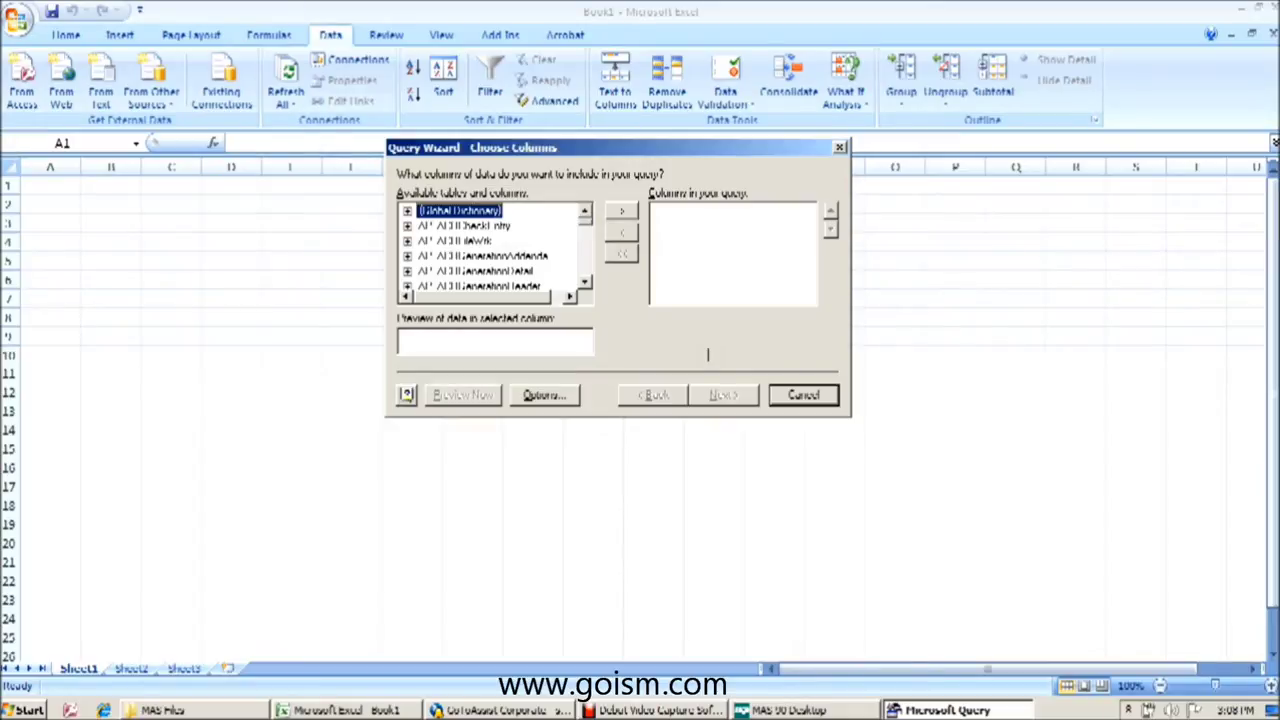
Scroll the Available tables list and step down through it to the AP_Vendor table
left_click(585, 285)
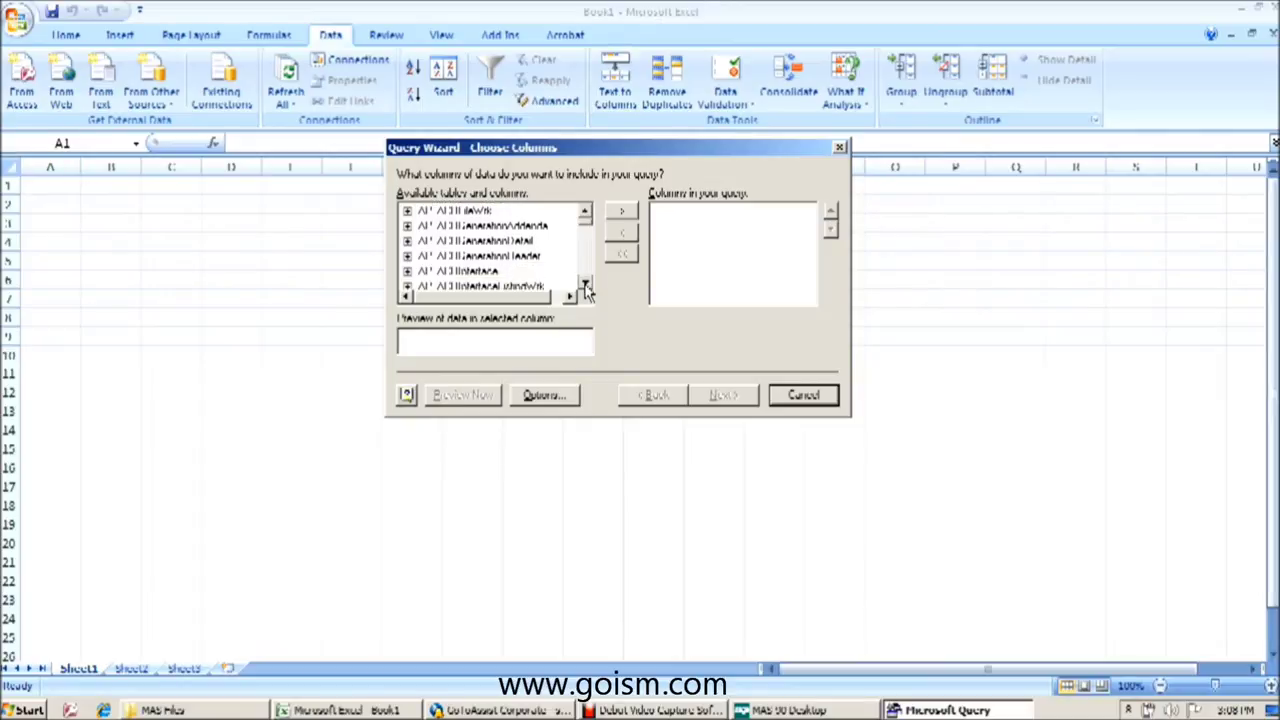
left_click(586, 272)
left_click(586, 270)
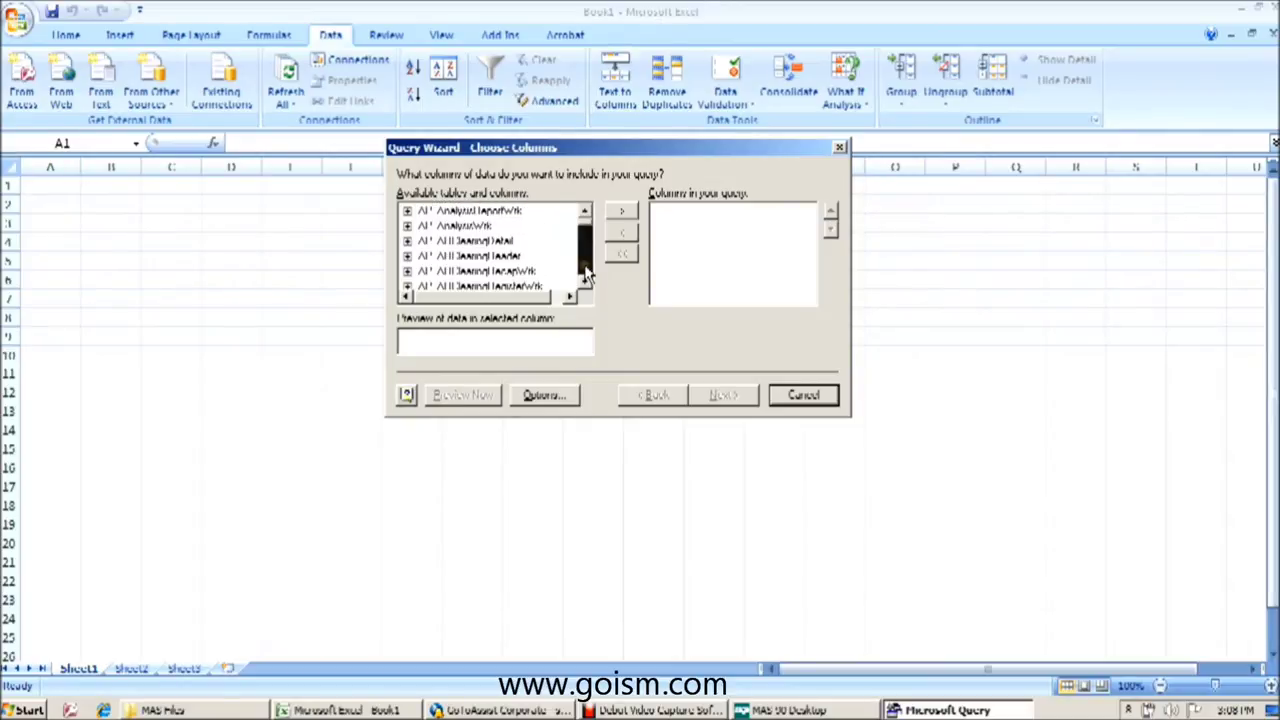
left_click(586, 270)
left_click(586, 270)
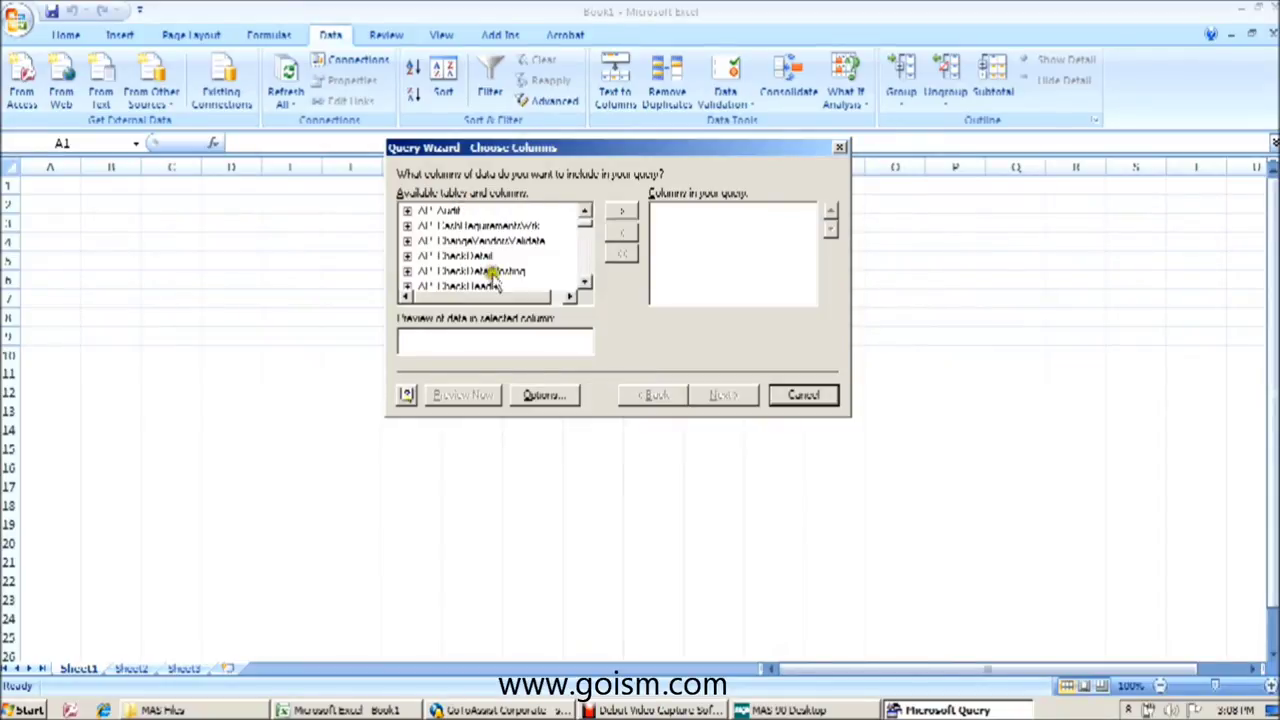
left_click(587, 230)
mouse_move(588, 230)
left_mouse_down()
mouse_move(590, 275)
mouse_move(588, 216)
left_mouse_up()
left_click(452, 273)
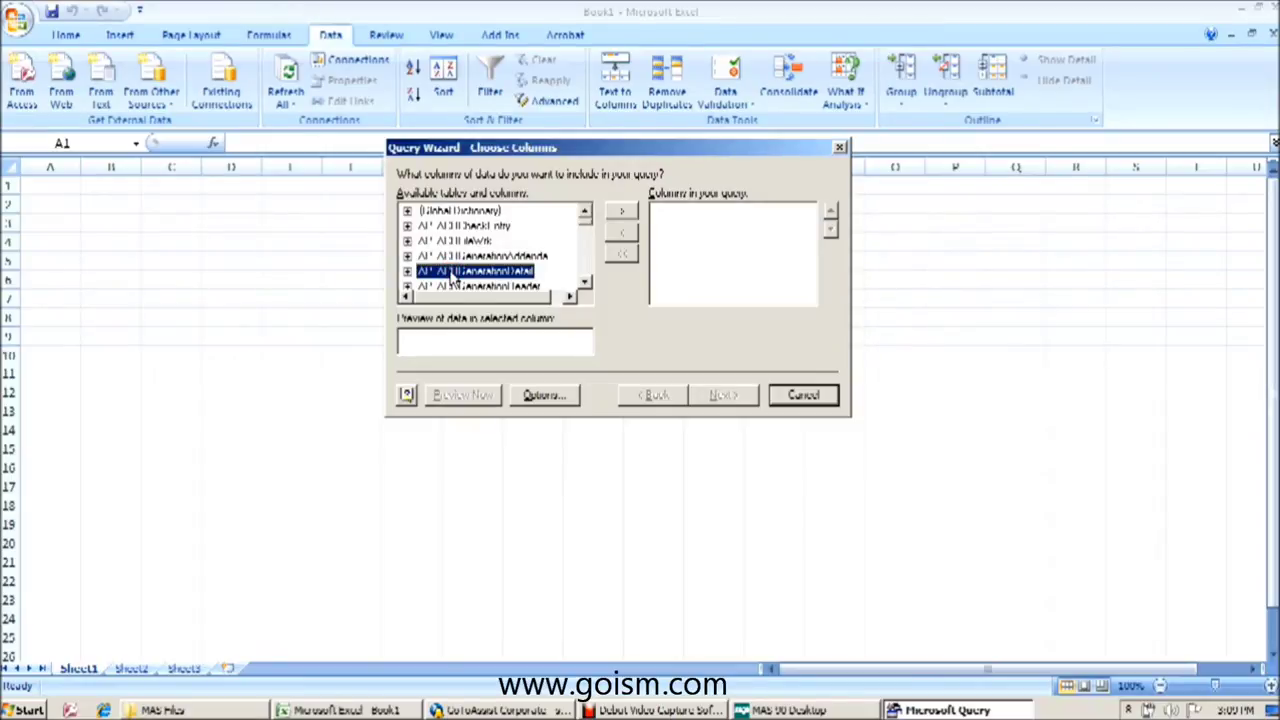
key("Down")
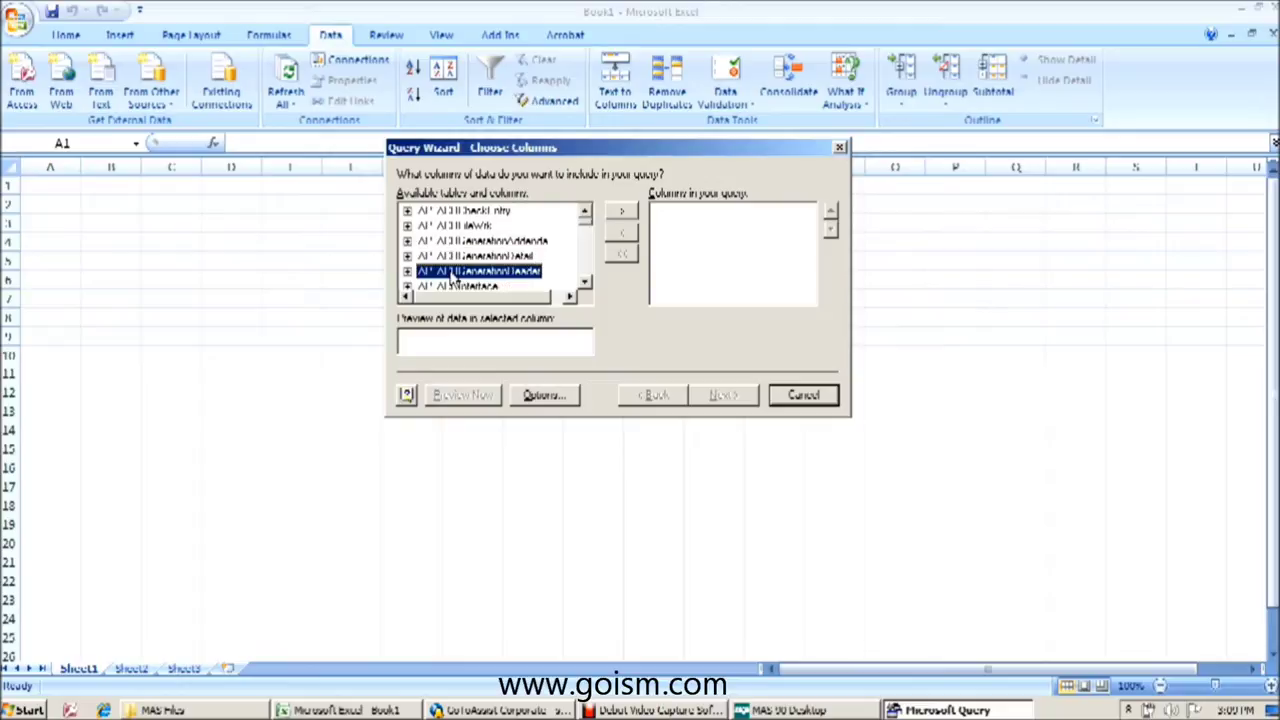
key("Down")
key("Down")
key("Down")
key("Down")
key("Down")
key("Down")
key("Down")
key("Down")
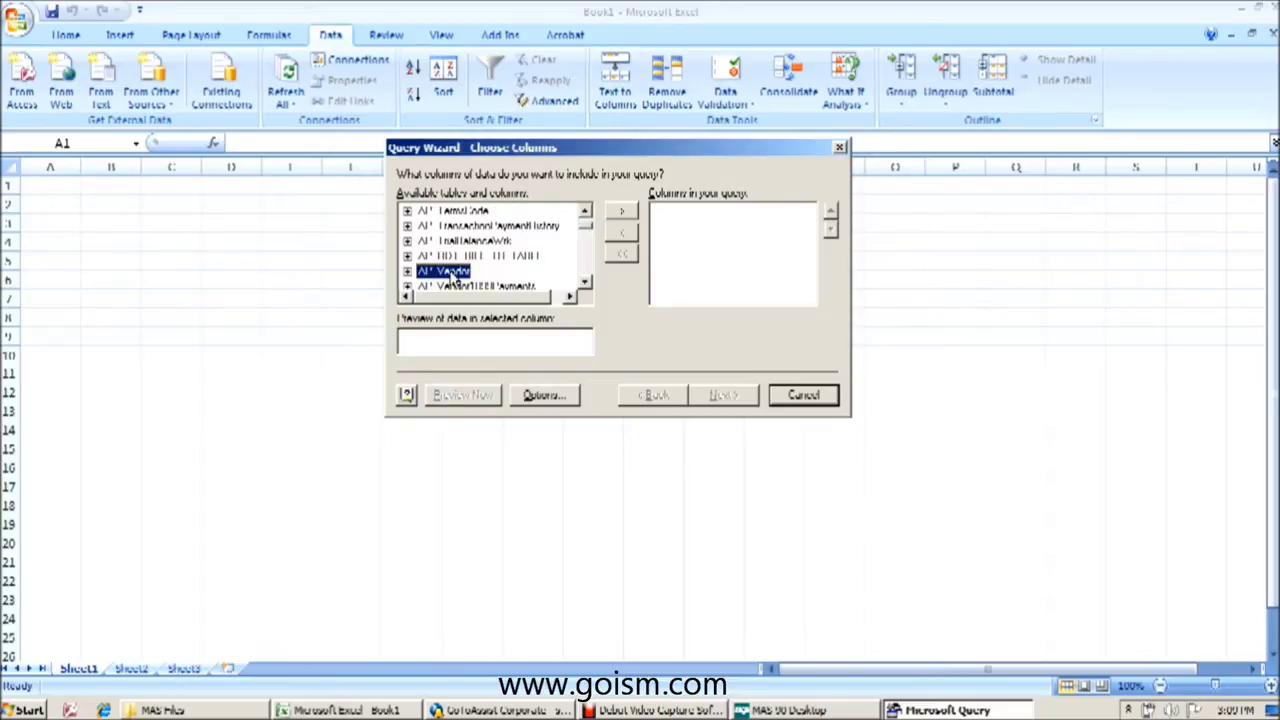
Expand AP_Vendor to show its columns and add the whole table to the query
left_click(408, 274)
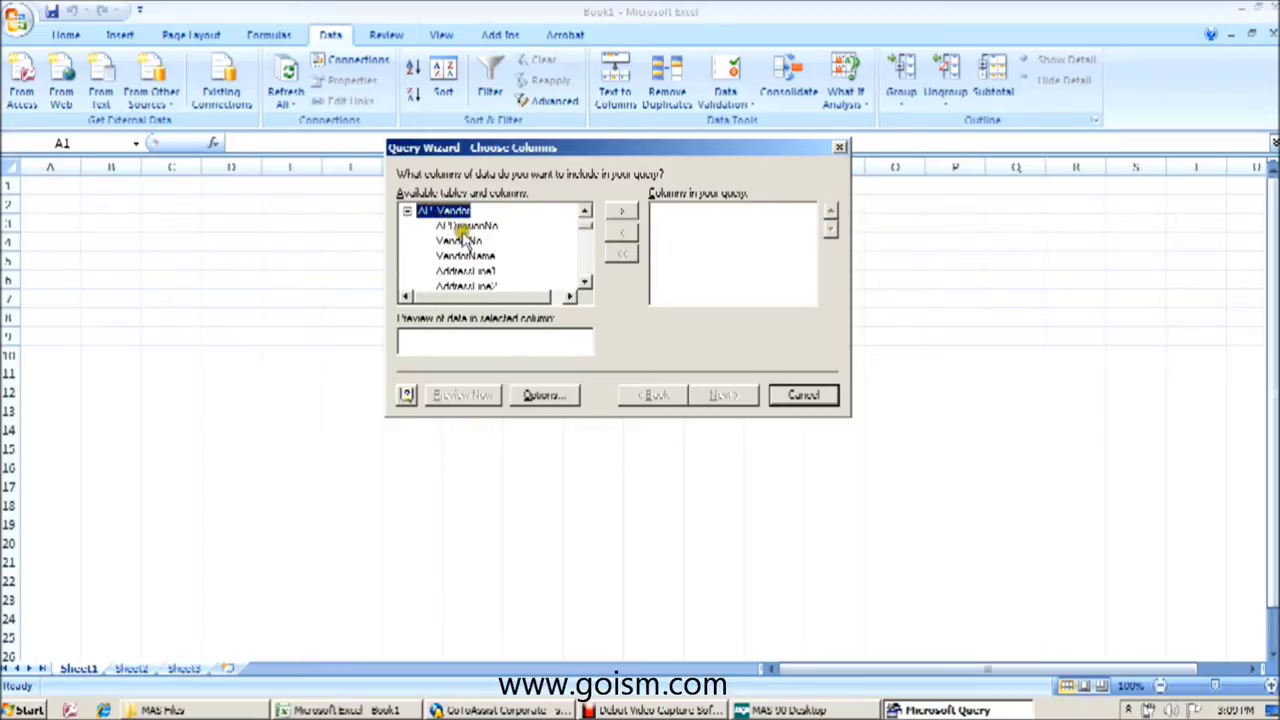
left_click(586, 282)
left_click_drag(588, 284, 587, 289)
left_click(586, 213)
left_click_drag(586, 216, 586, 218)
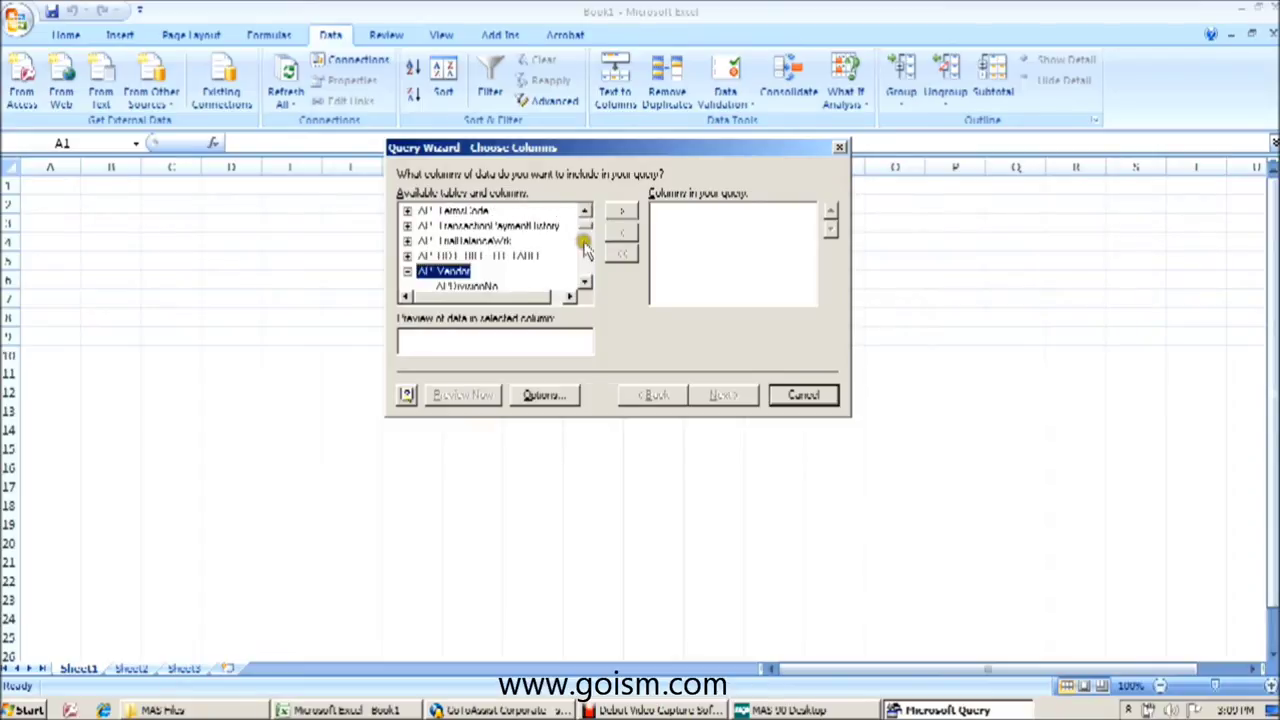
left_click(587, 283)
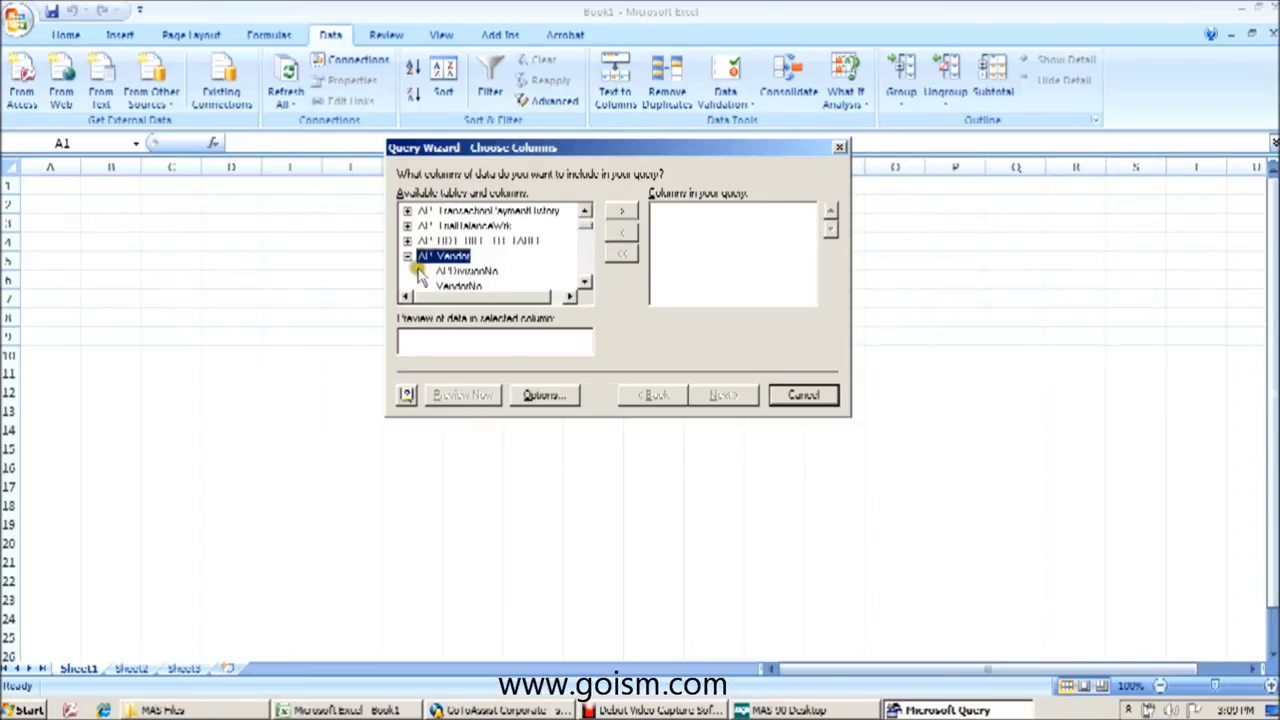
left_click(620, 220)
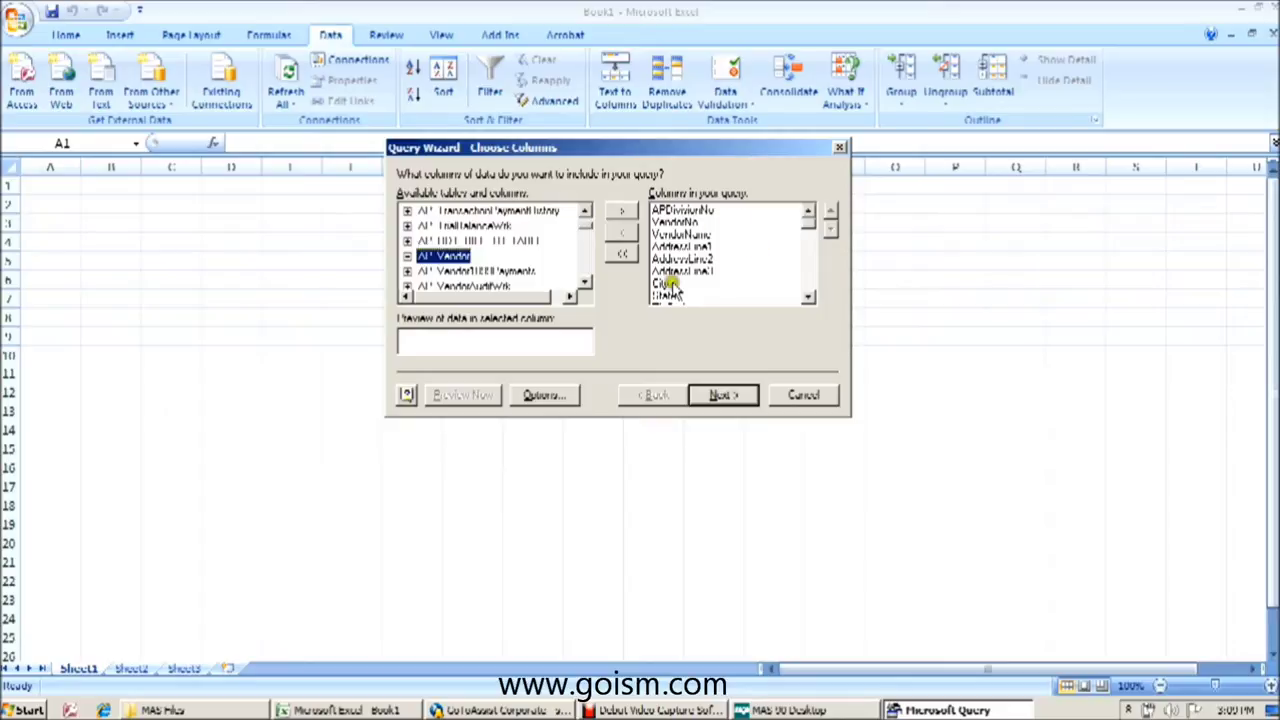
mouse_move(810, 224)
left_mouse_down()
mouse_move(817, 290)
mouse_move(813, 225)
left_mouse_up()
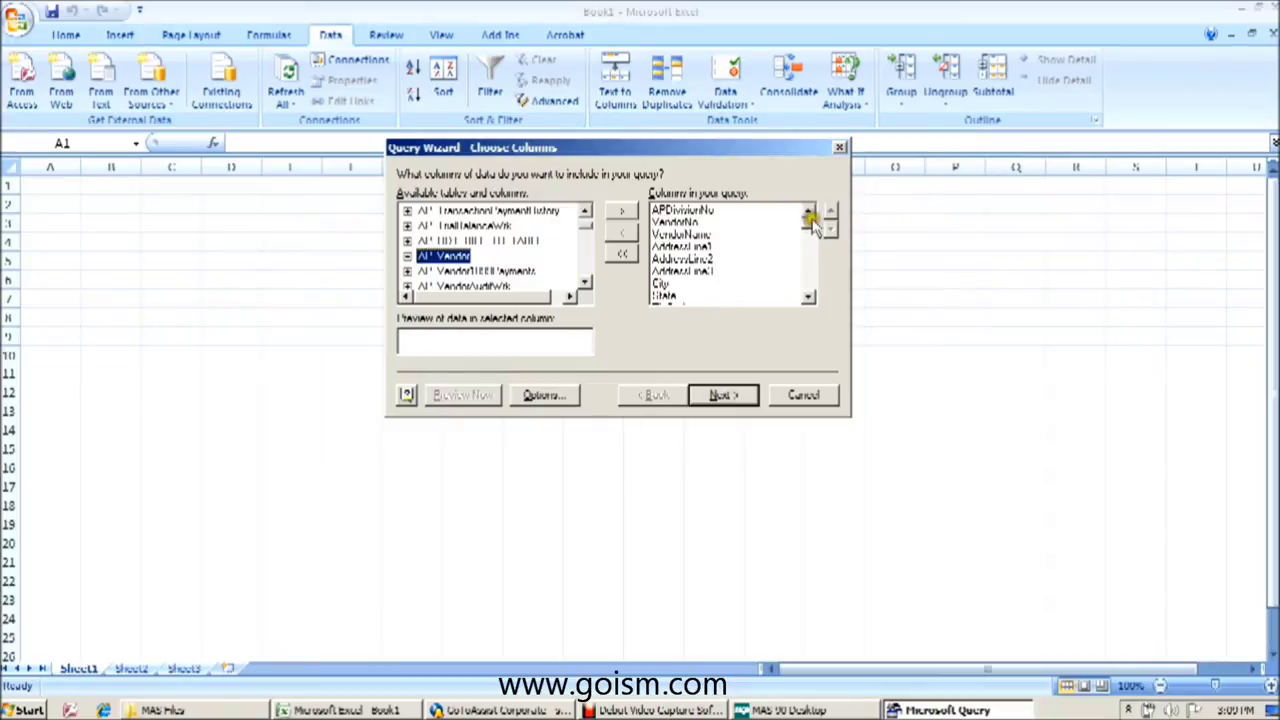
Clear the query columns, then add APDivisionNo, VendorNo and VendorName individually
left_click(620, 258)
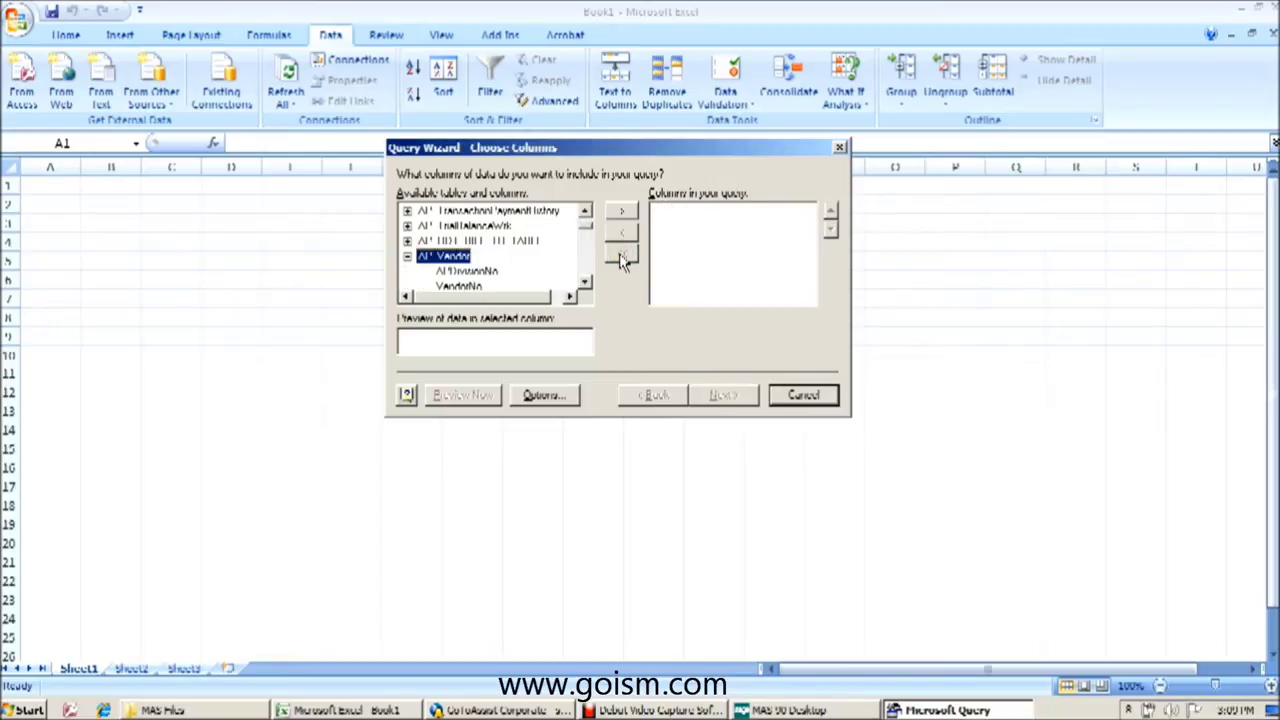
left_click(585, 283)
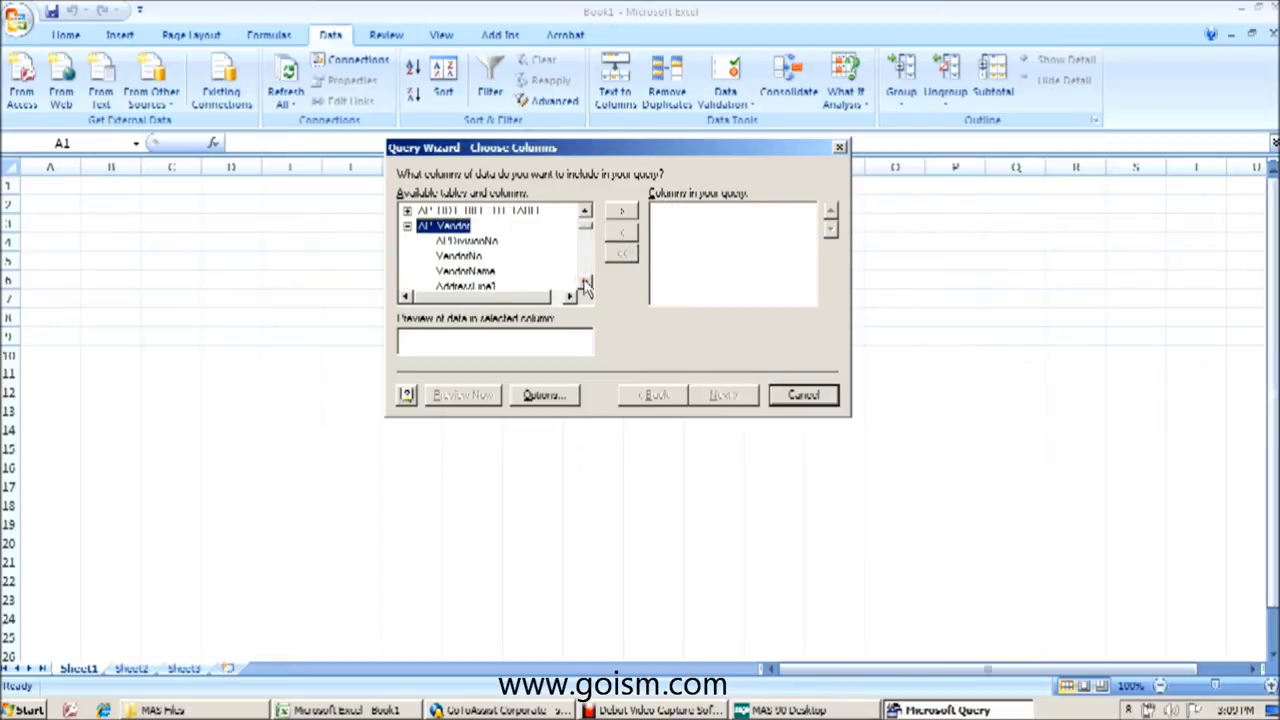
left_click(585, 283)
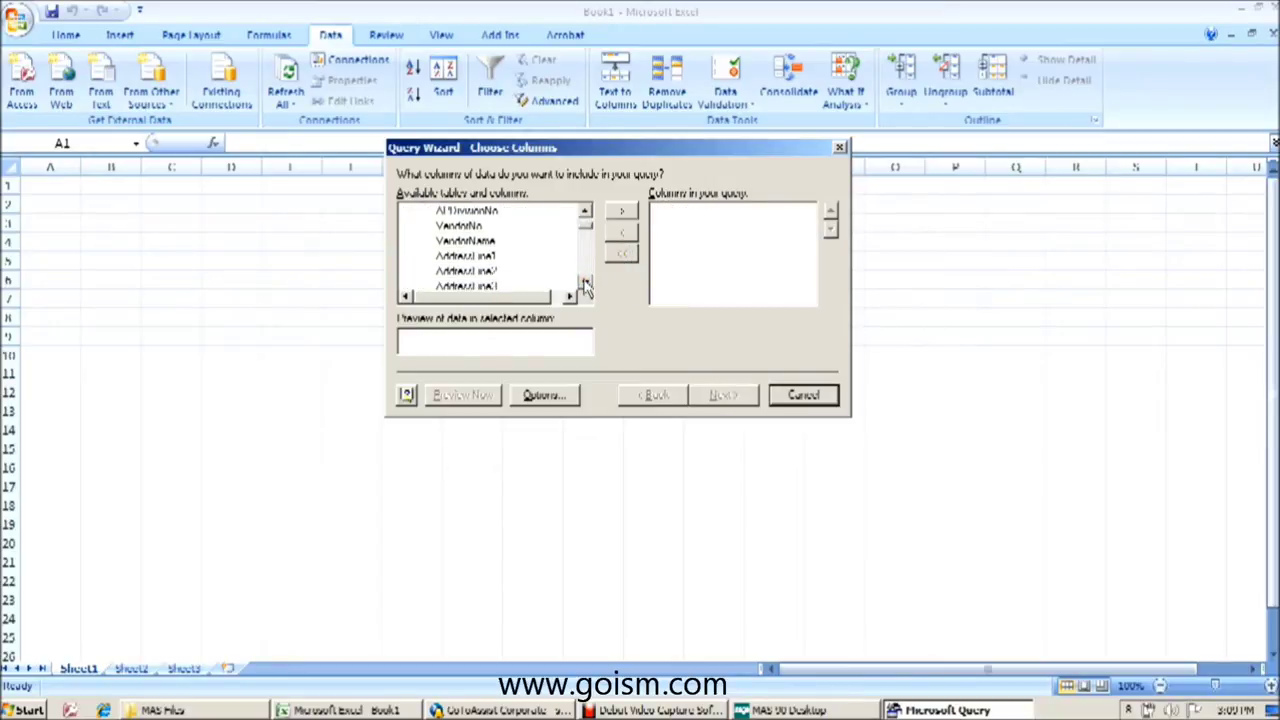
left_click(585, 211)
left_click(585, 211)
left_click(466, 241)
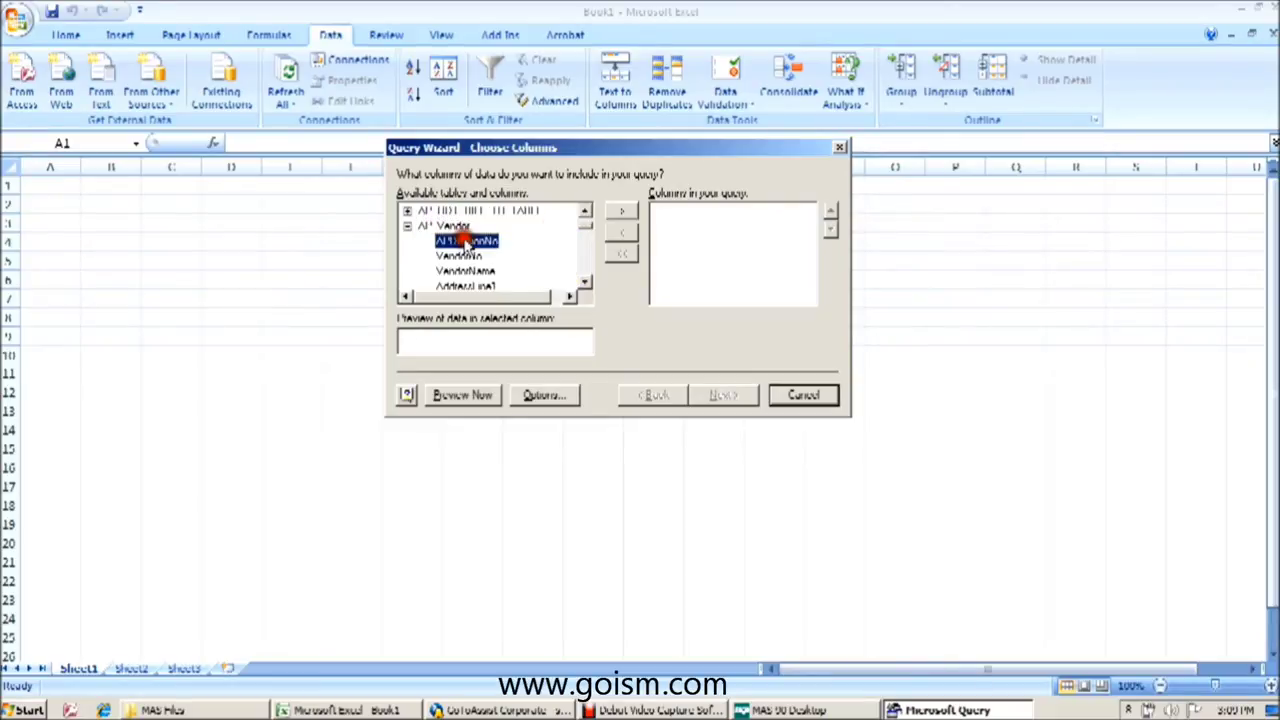
left_click(618, 214)
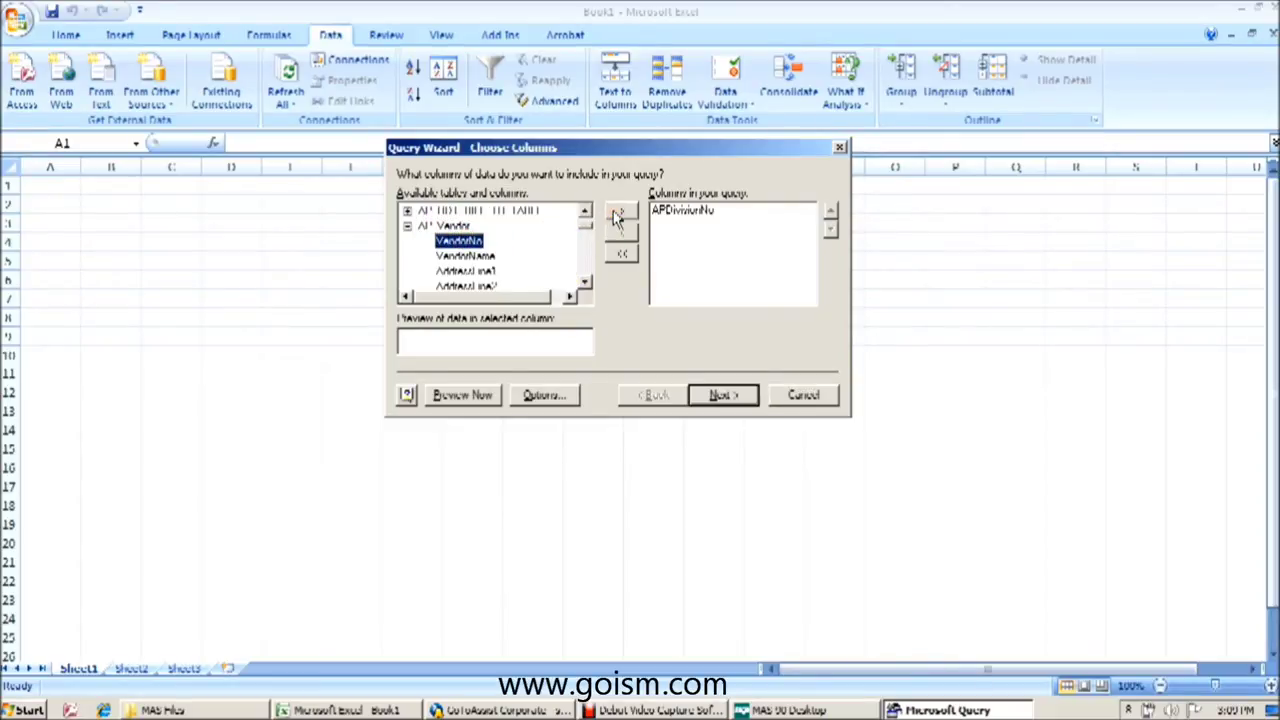
left_click(618, 214)
left_click(618, 216)
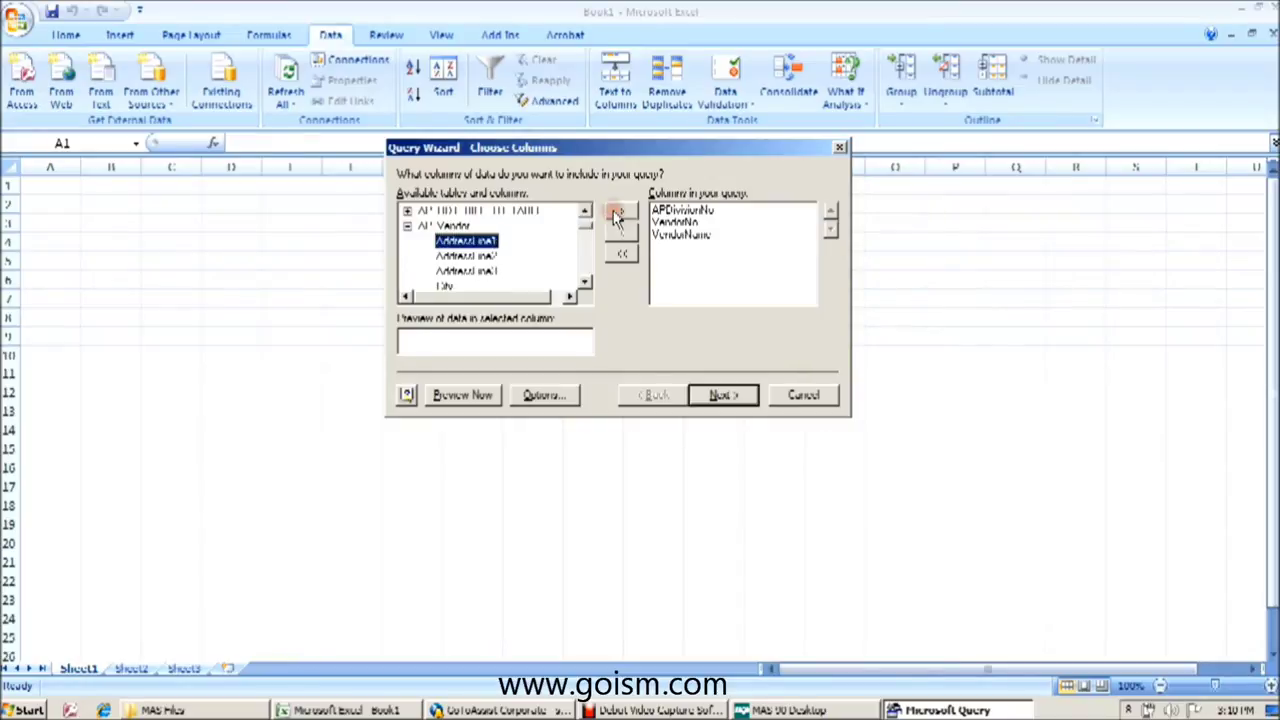
Add the three address lines, City, State, ZipCode, CountryCode and TelephoneNo columns
left_click(618, 215)
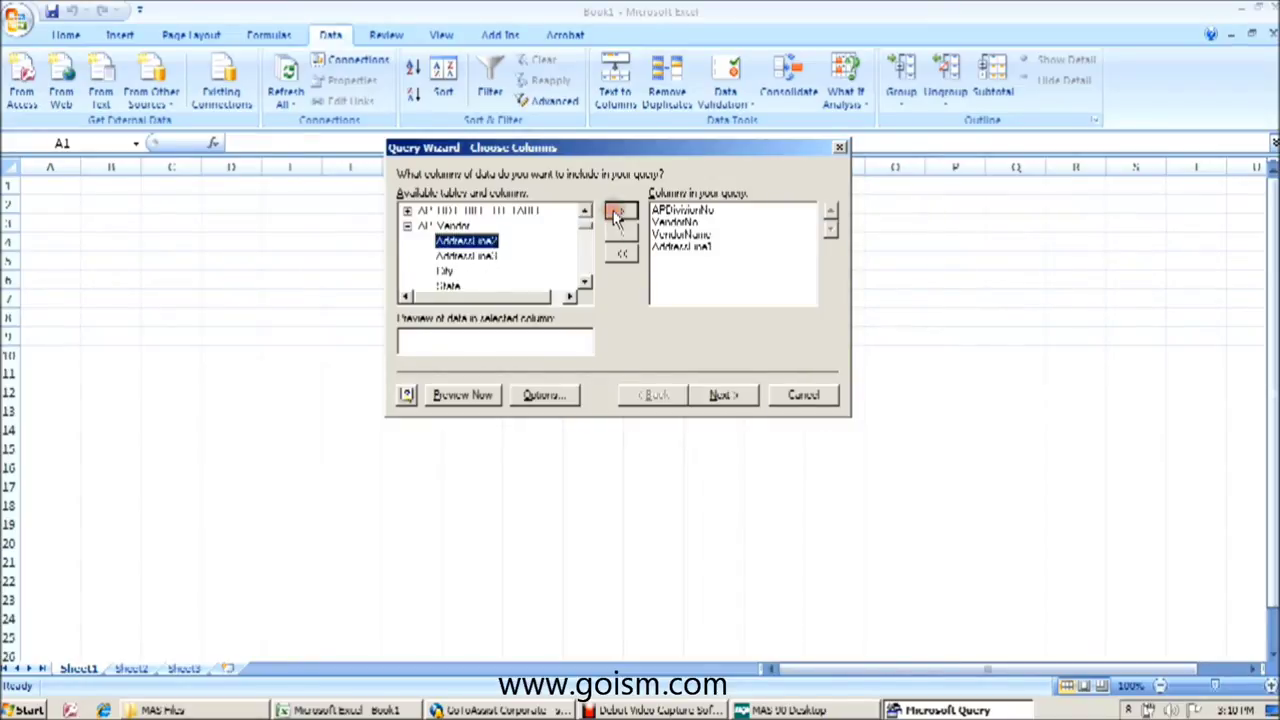
left_click(618, 215)
left_click(618, 215)
left_click(618, 215)
left_click(618, 215)
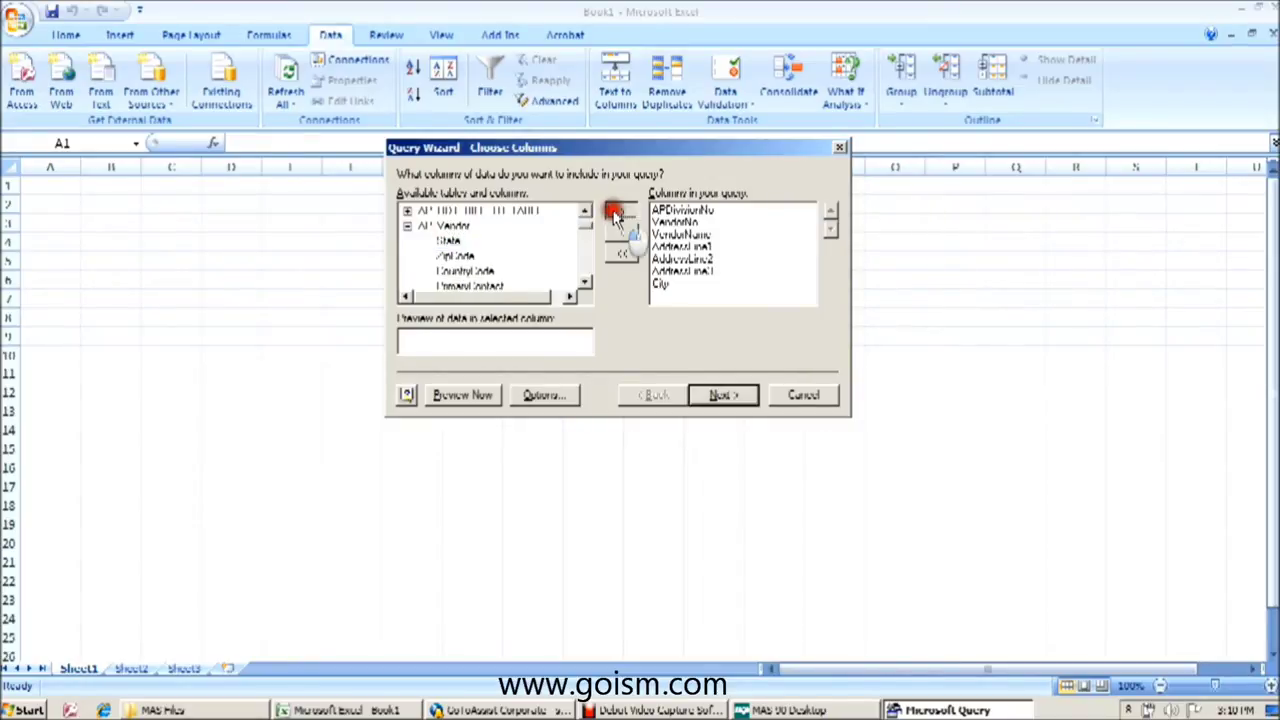
left_click(618, 215)
left_click(617, 216)
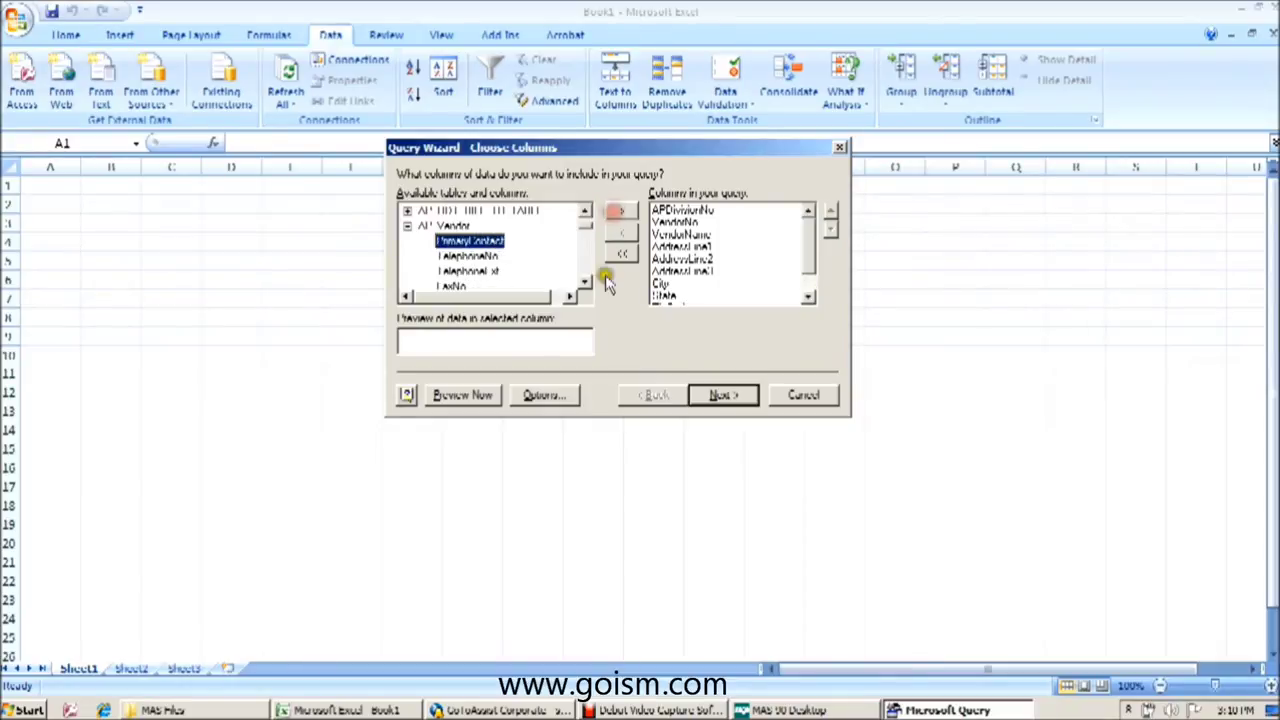
left_click(465, 257)
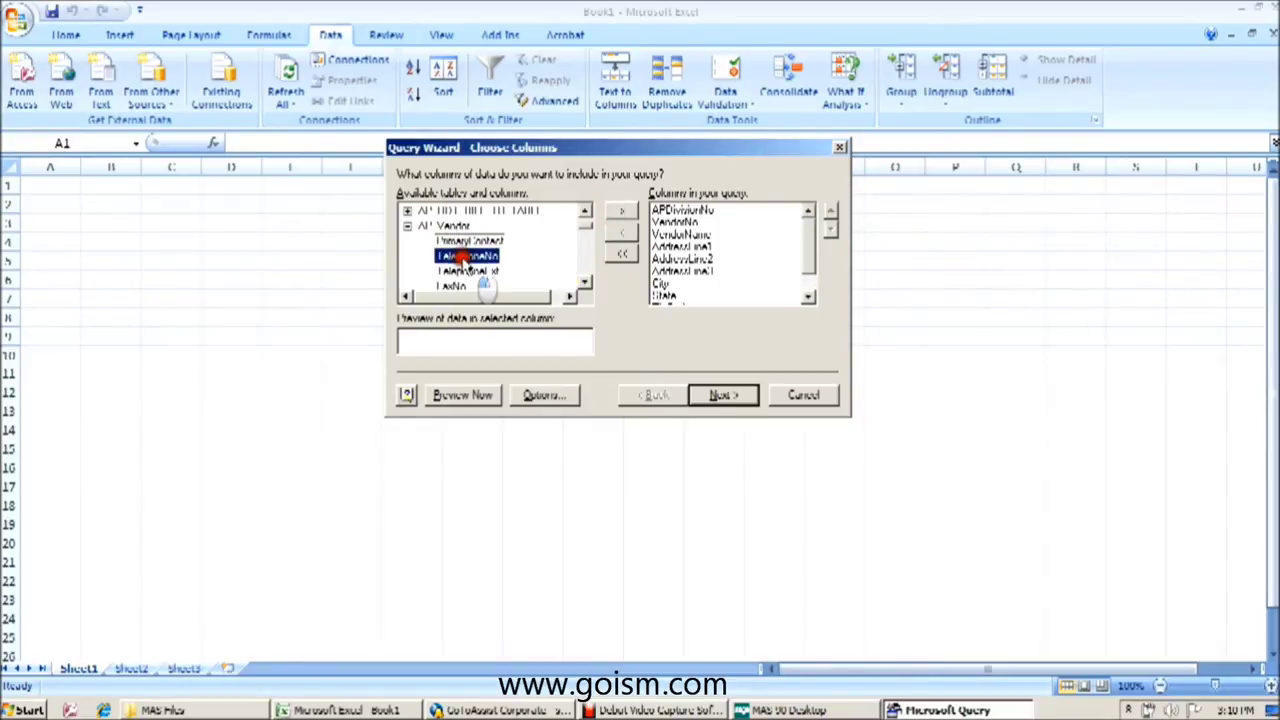
left_click(620, 211)
Add the TaxSchedule, TaxClass and another tax-related vendor column to the query
left_click(584, 282)
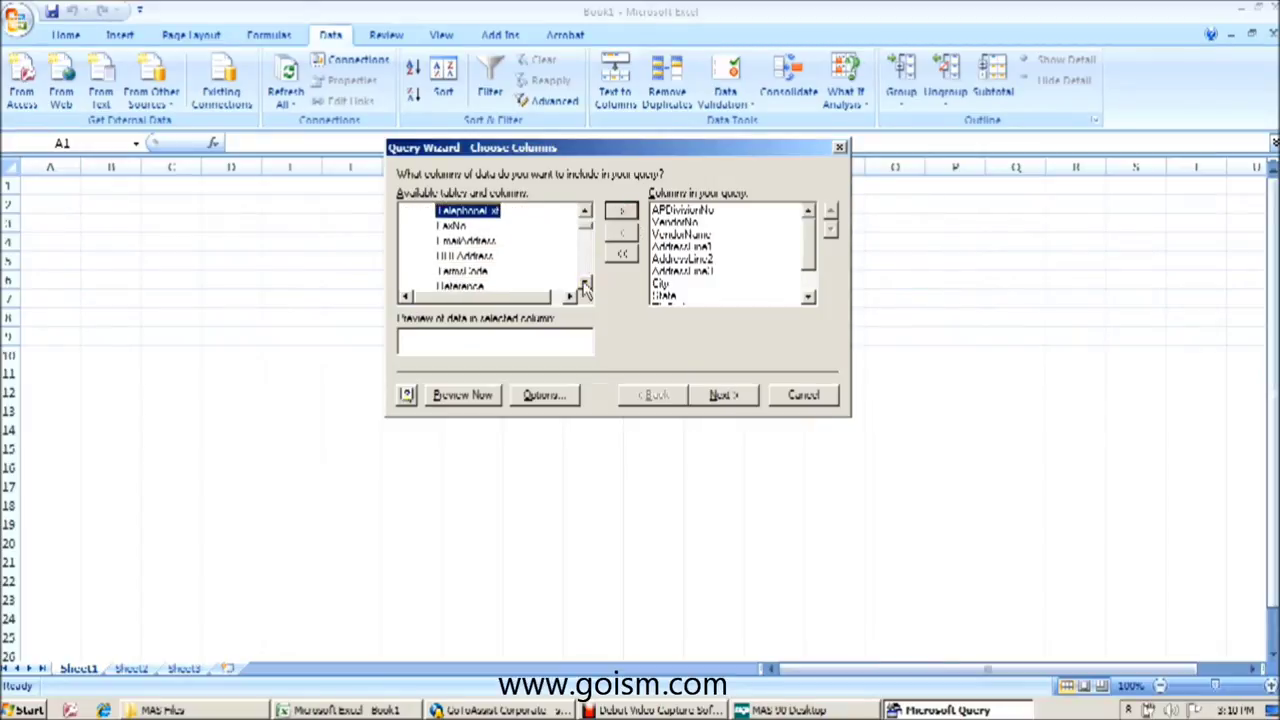
left_click(584, 282)
left_click(584, 282)
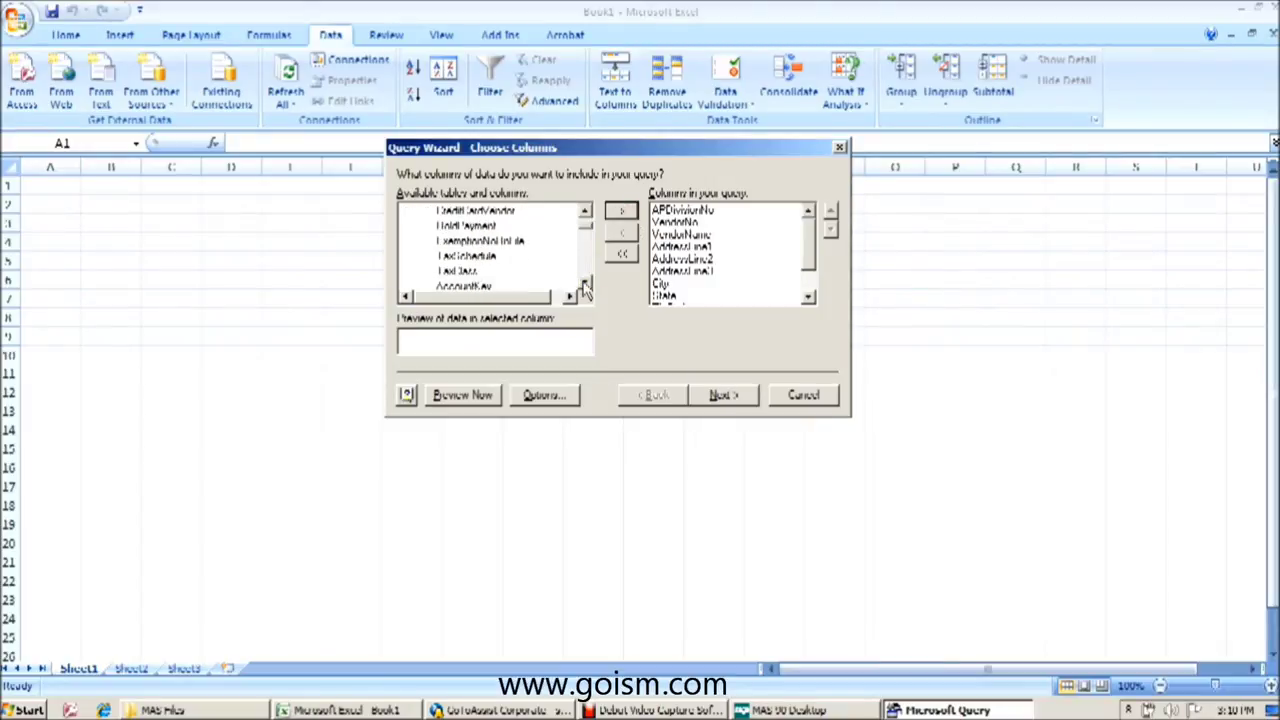
left_click(584, 282)
left_click(466, 241)
left_click(620, 211)
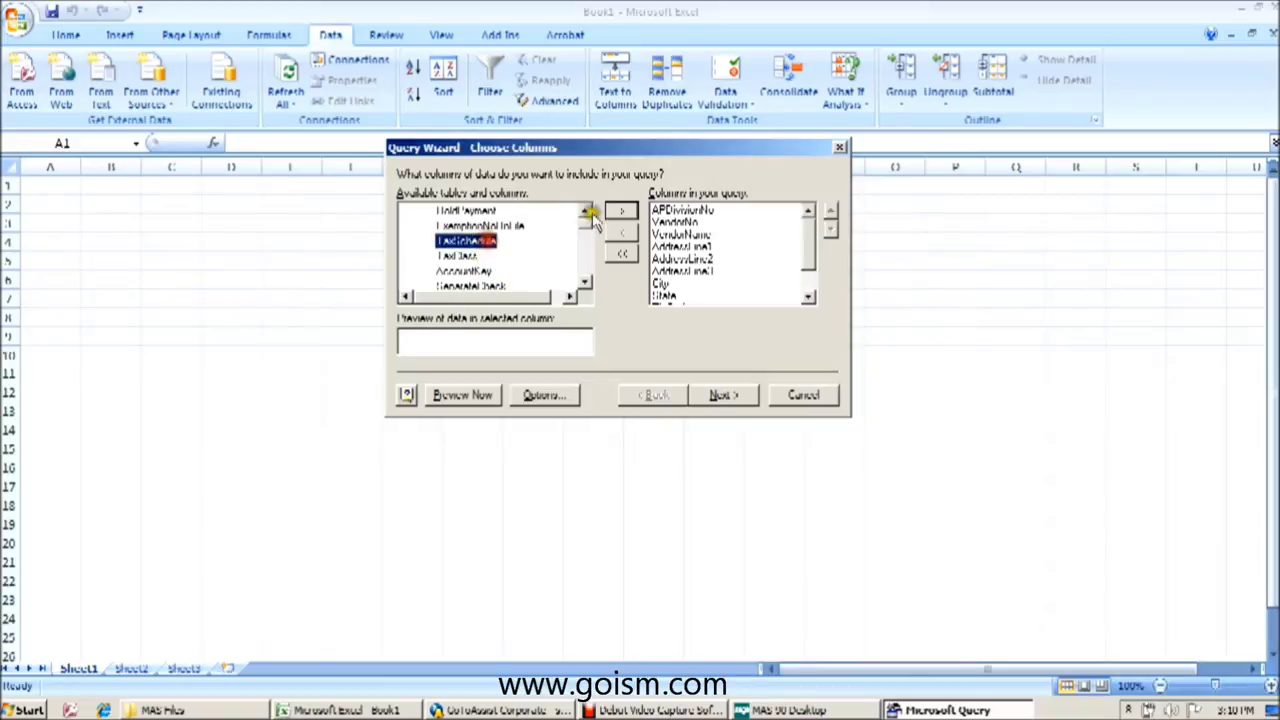
left_click(621, 212)
mouse_move(808, 228)
left_mouse_down()
mouse_move(811, 266)
mouse_move(814, 214)
mouse_move(814, 225)
left_mouse_up()
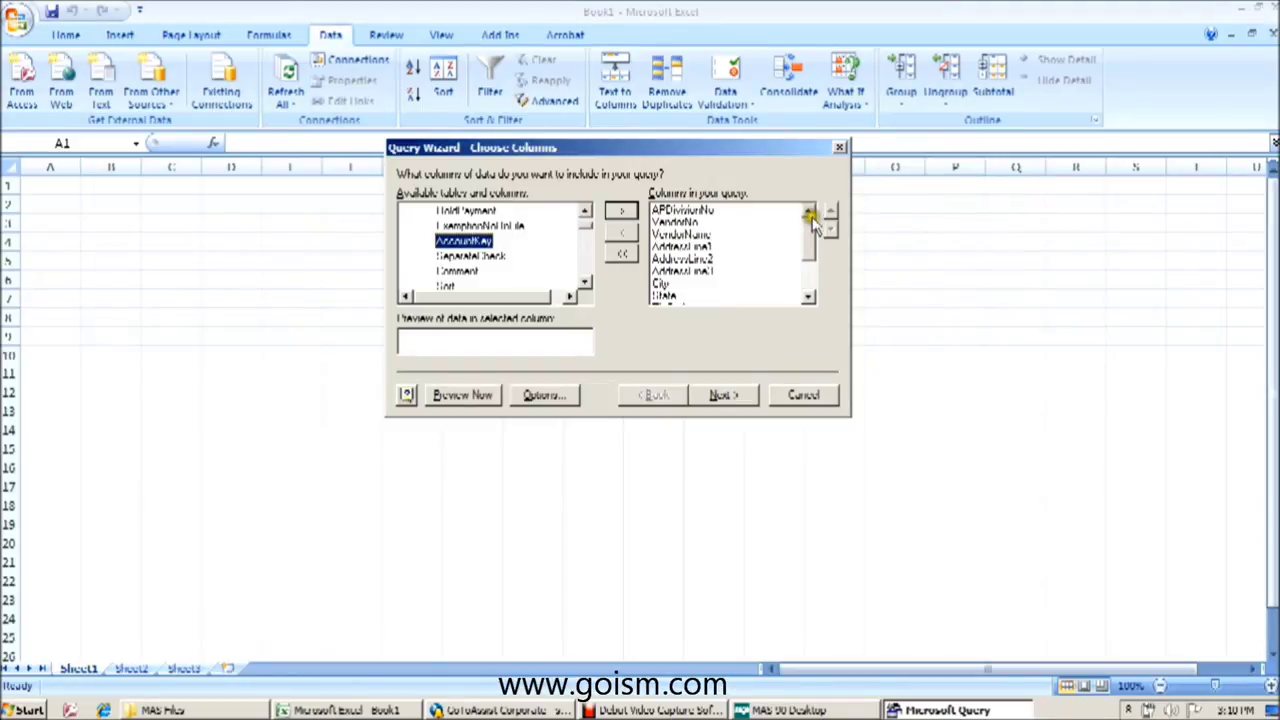
Replace the hand-picked columns with the entire AP_Vendor table and continue to Filter Data
left_click(624, 254)
left_click(585, 212)
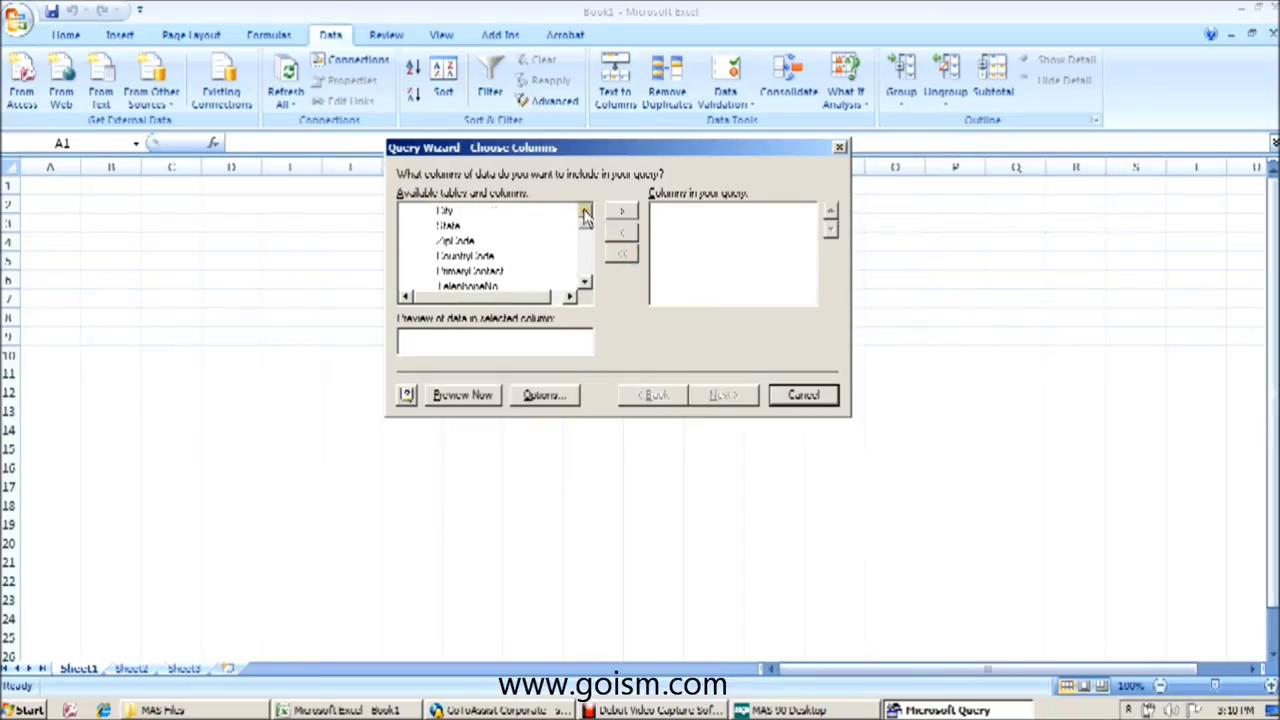
scroll(585, 214, "up", 4)
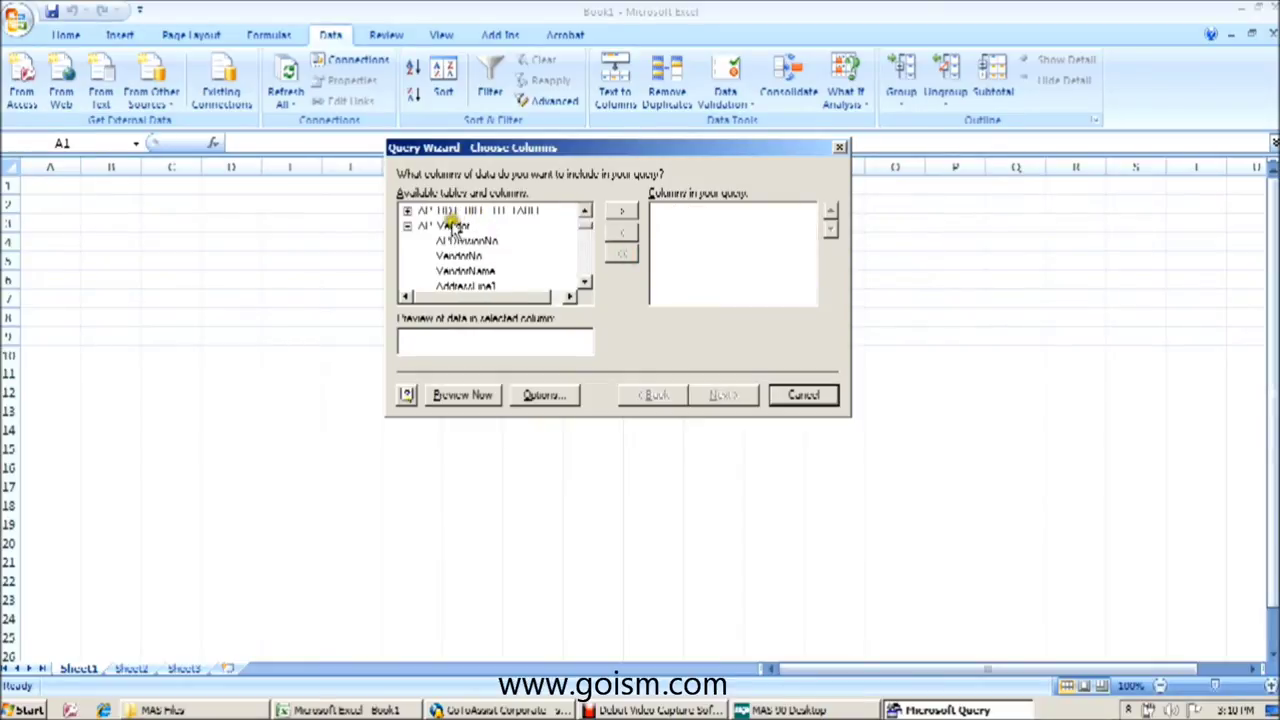
left_click(455, 227)
left_click(618, 216)
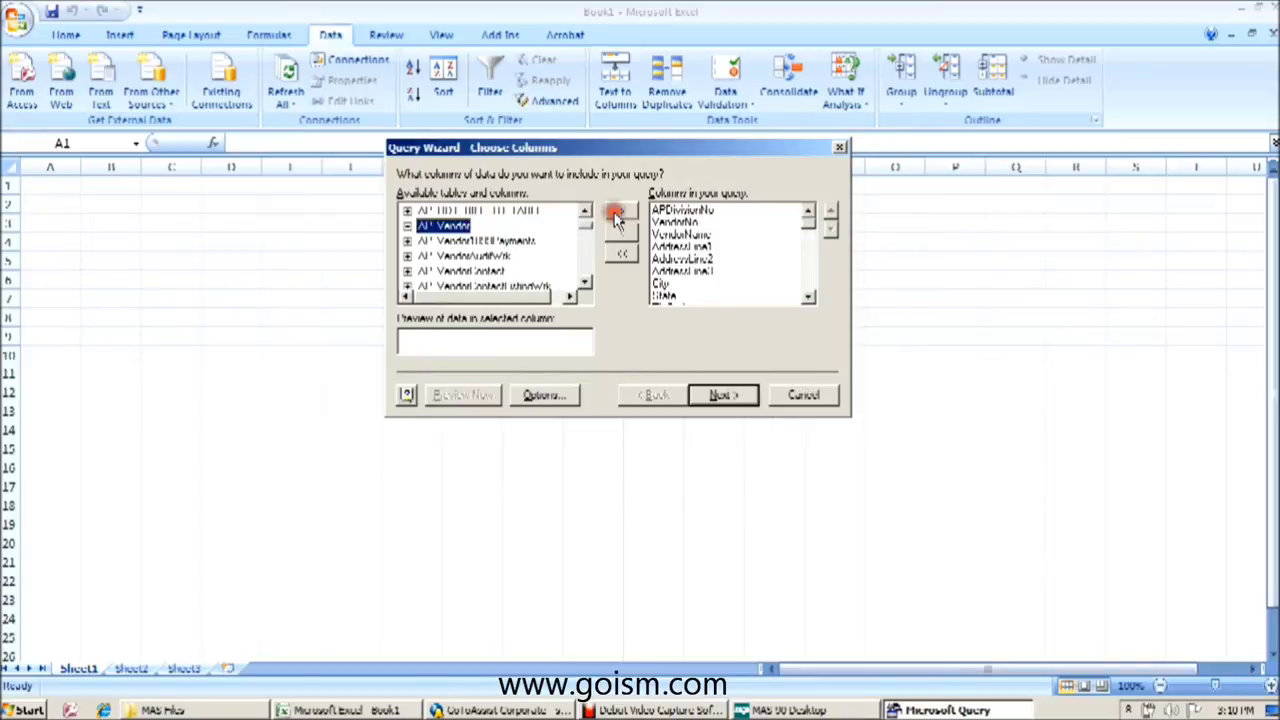
left_click(724, 396)
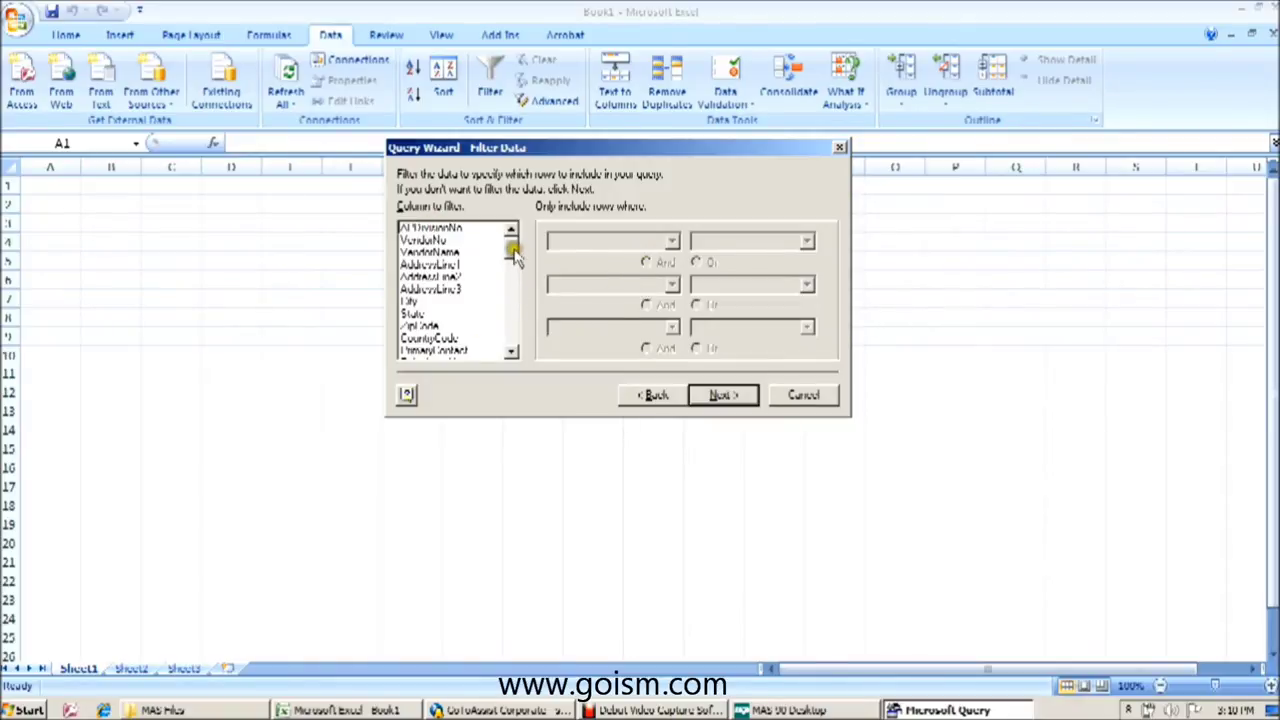
Try filtering VendorNo with 'begins with' and the value V
mouse_move(514, 254)
left_mouse_down()
mouse_move(512, 275)
mouse_move(510, 240)
left_mouse_up()
left_click(436, 241)
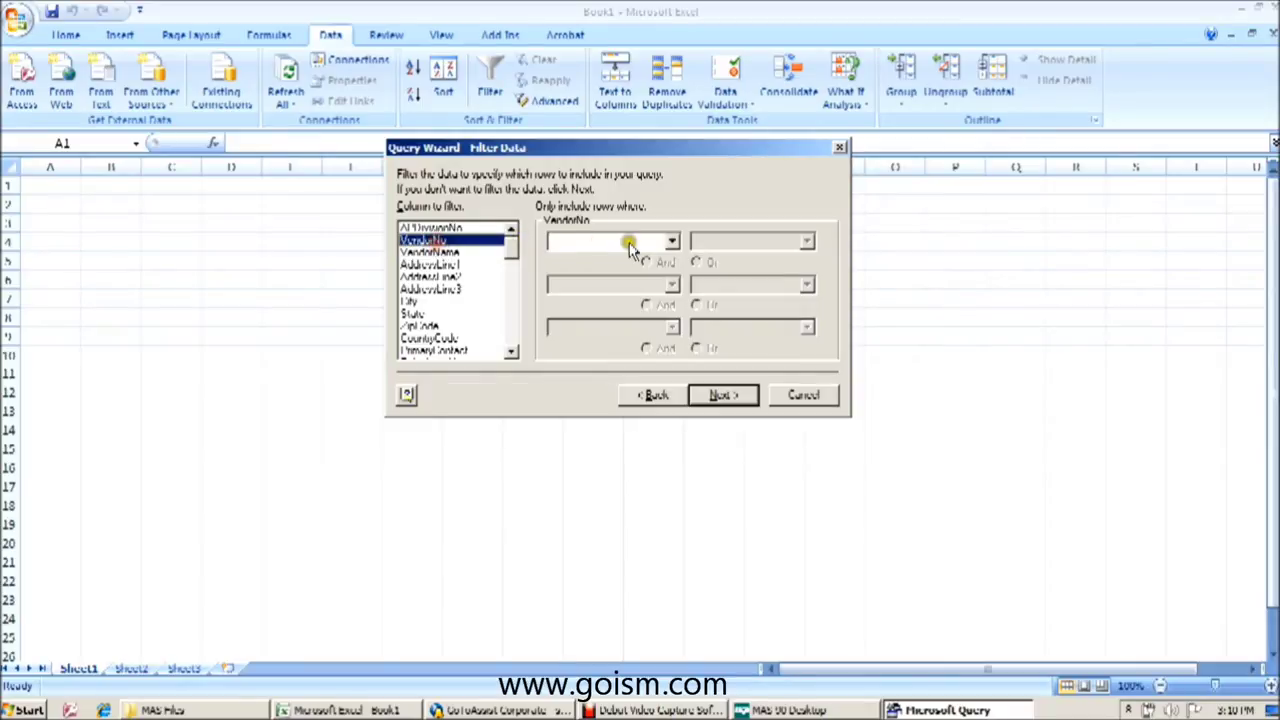
left_click(670, 242)
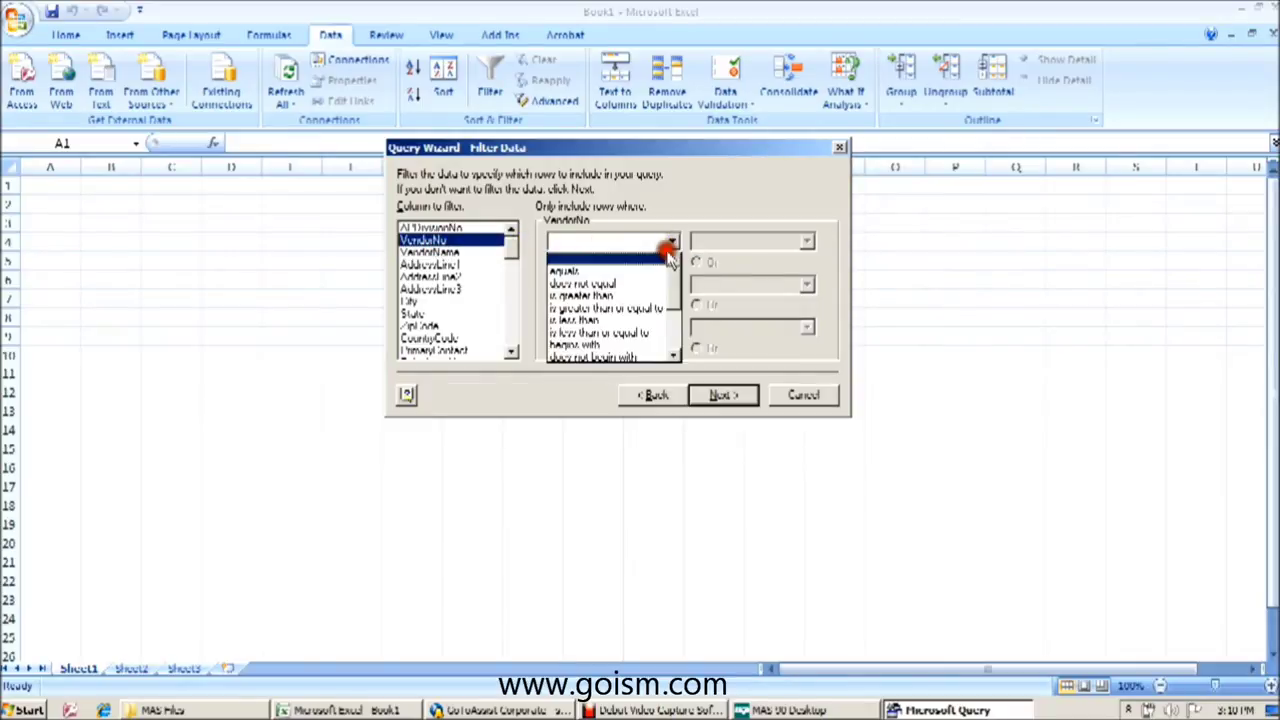
left_click(640, 345)
left_click(782, 242)
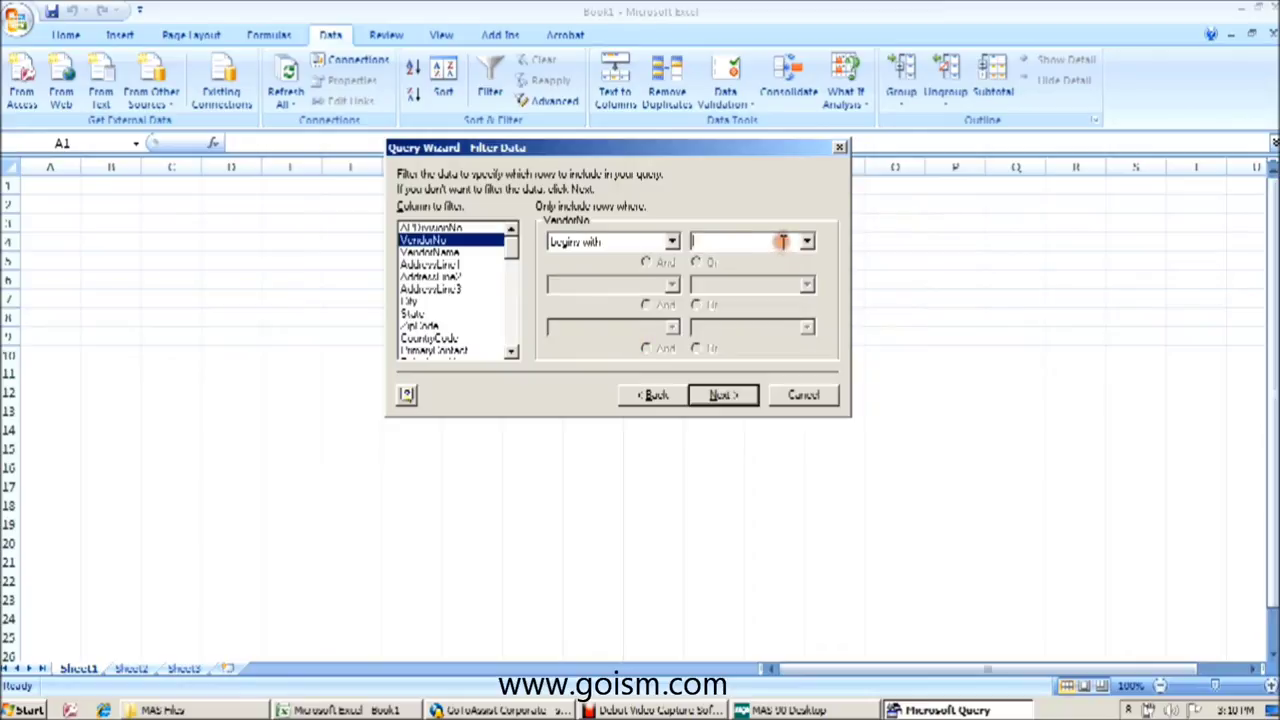
type("V")
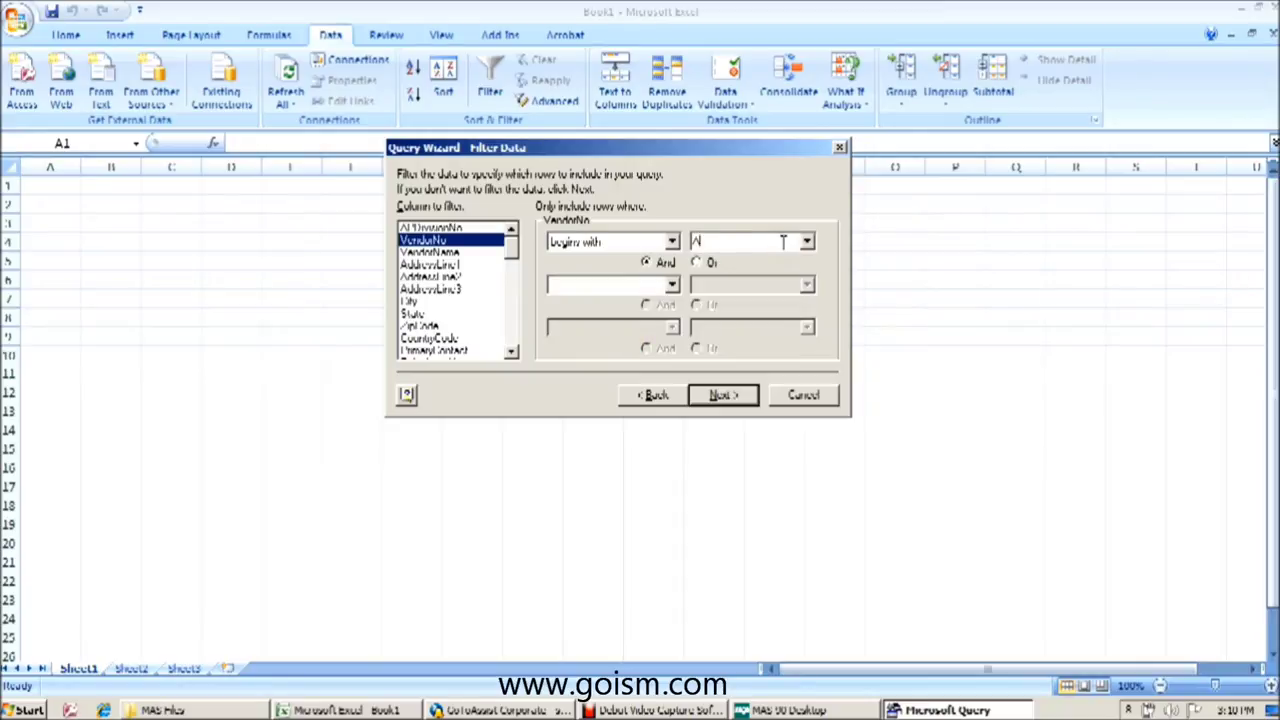
Blank the VendorNo filter operator and continue to the Sort Order step
left_click(672, 242)
left_click(673, 264)
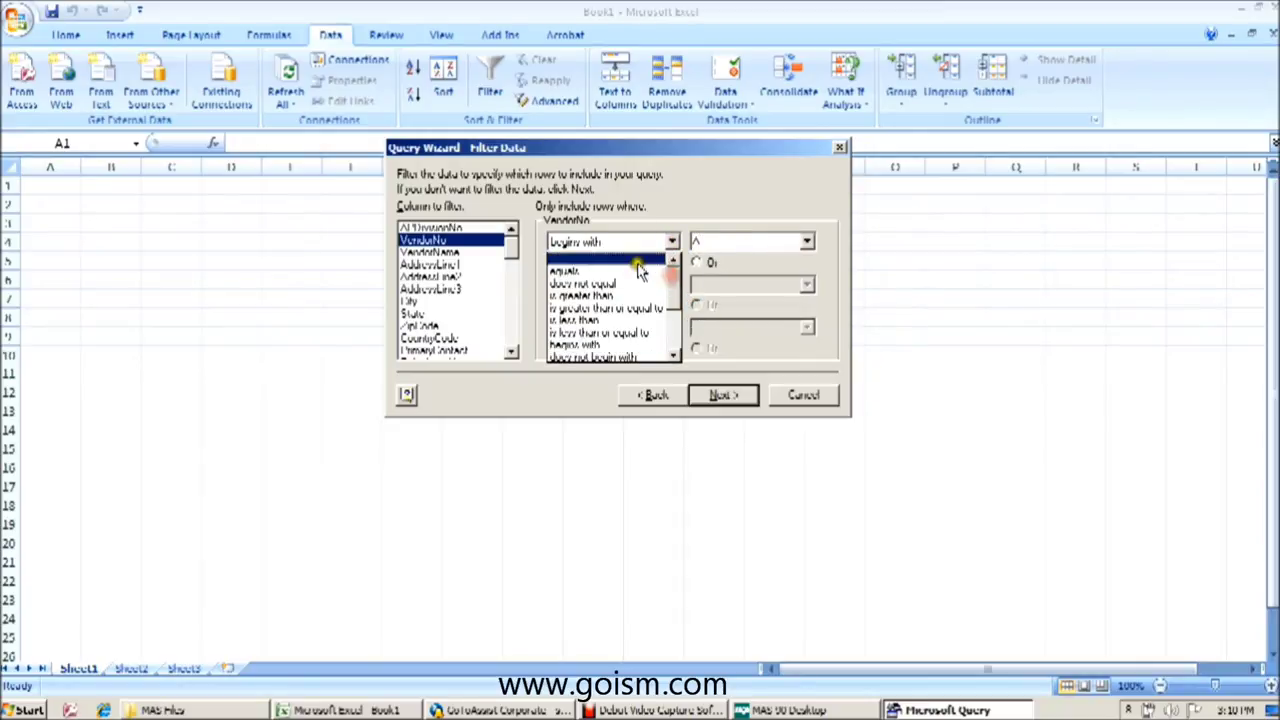
left_click(640, 263)
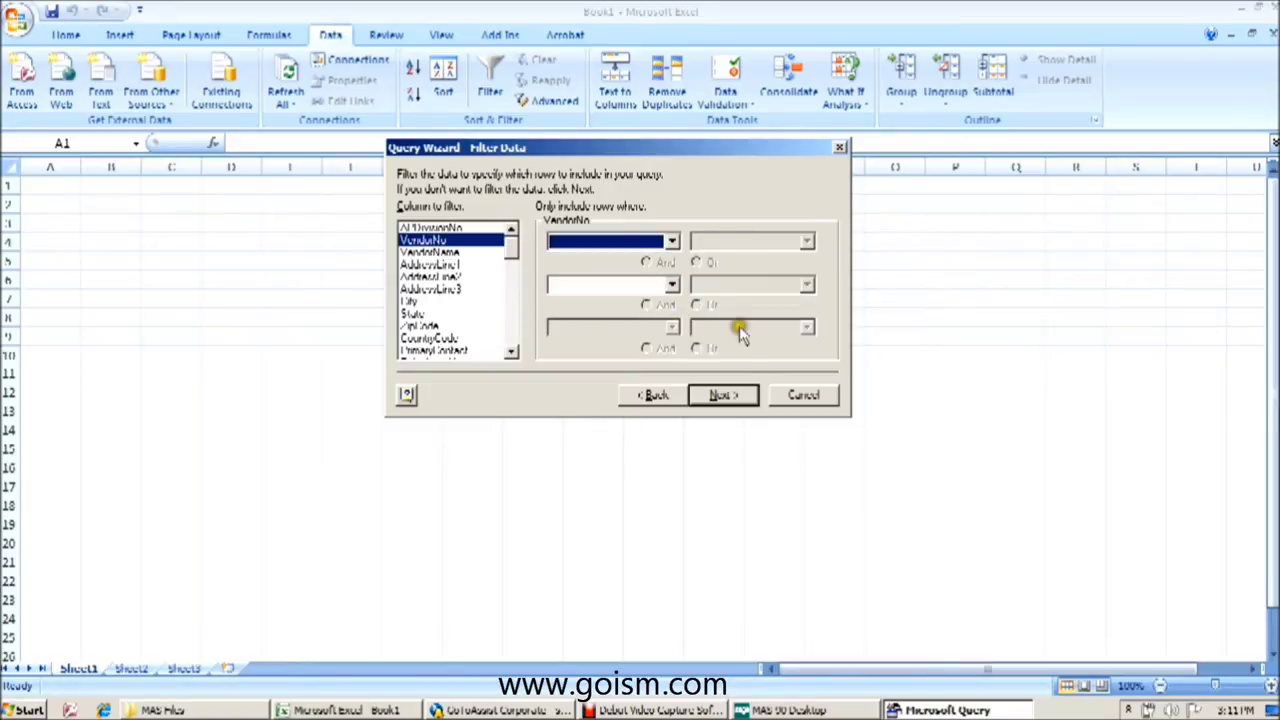
left_click(724, 396)
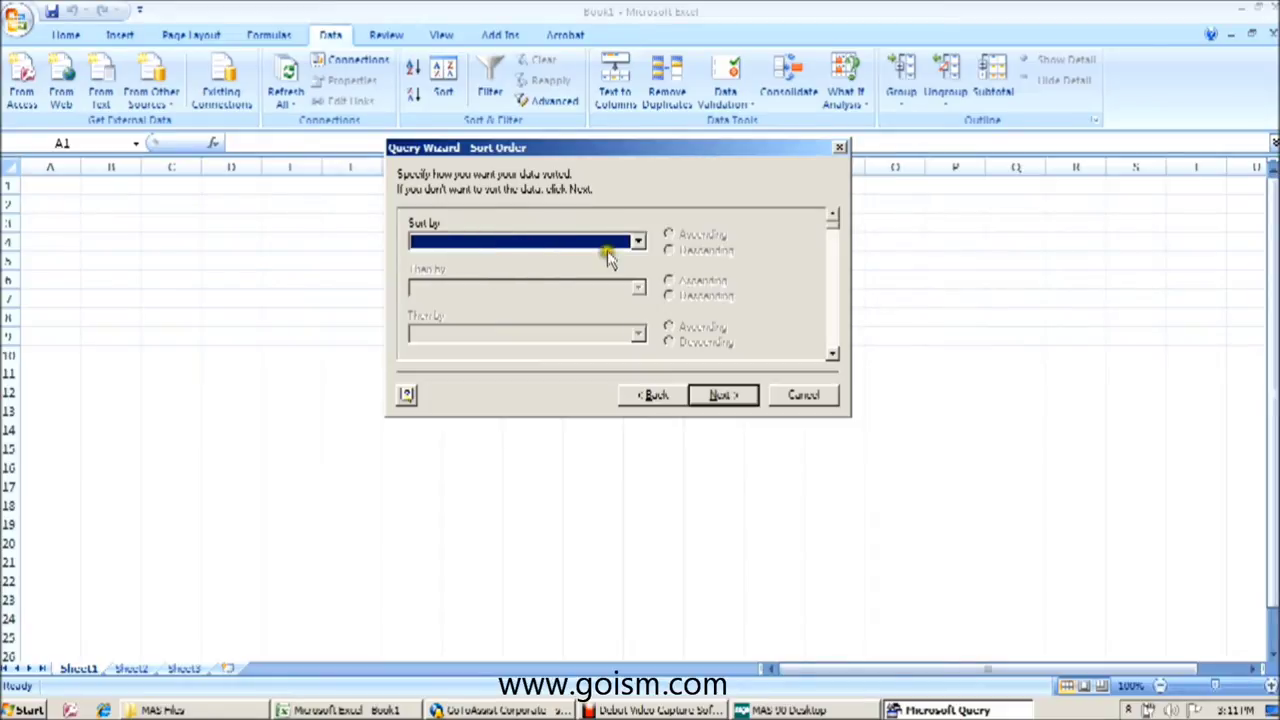
Leave Sort by empty and finish the wizard, returning the data to Microsoft Office Excel
left_click(638, 245)
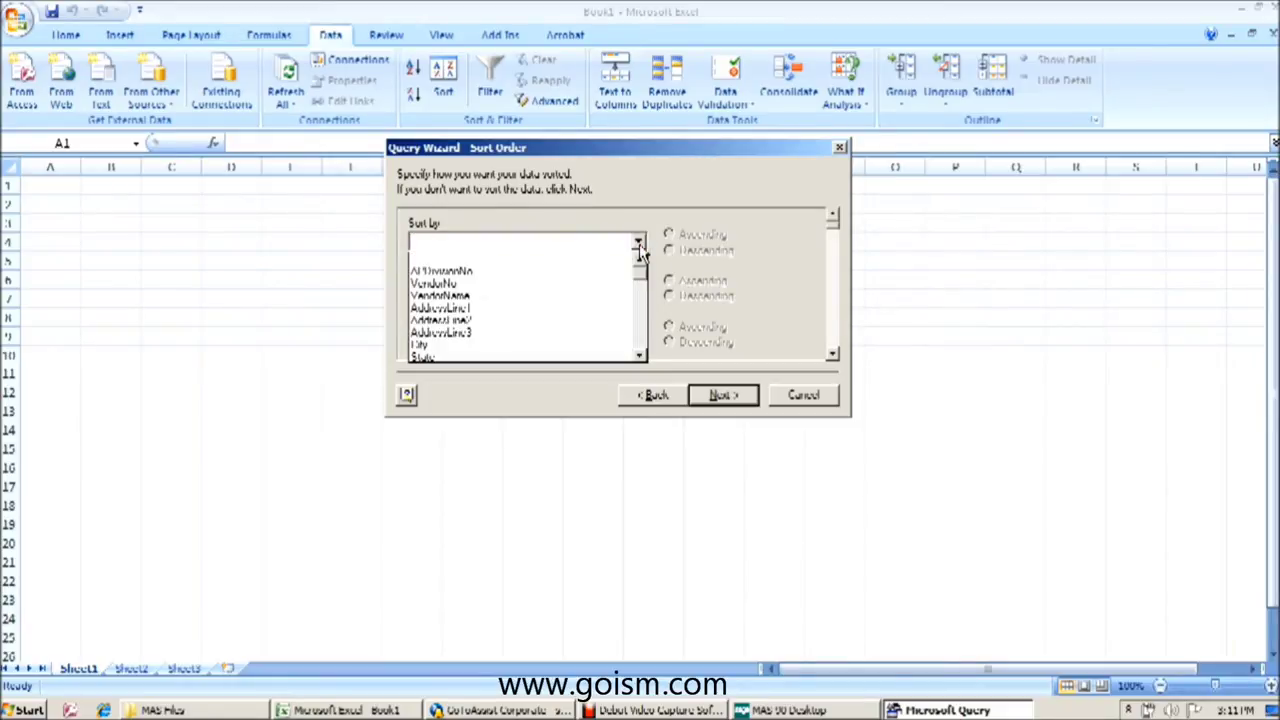
left_click(638, 247)
left_click(718, 396)
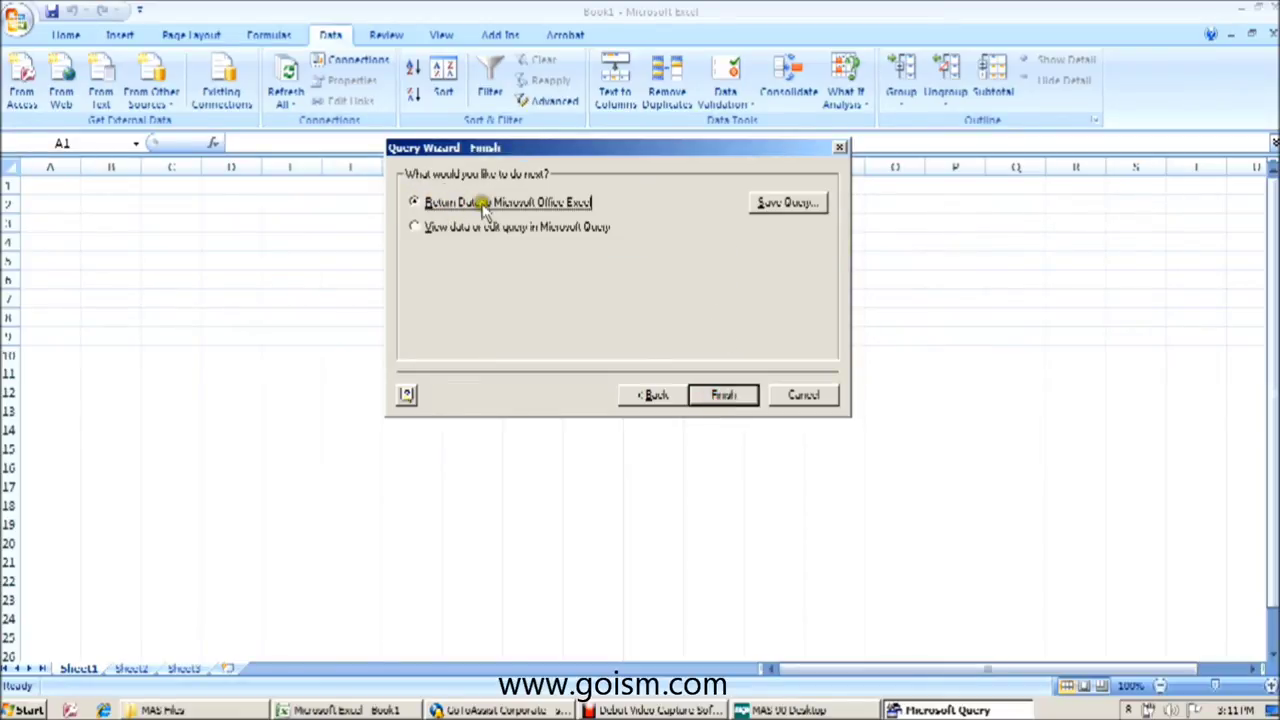
left_click(722, 396)
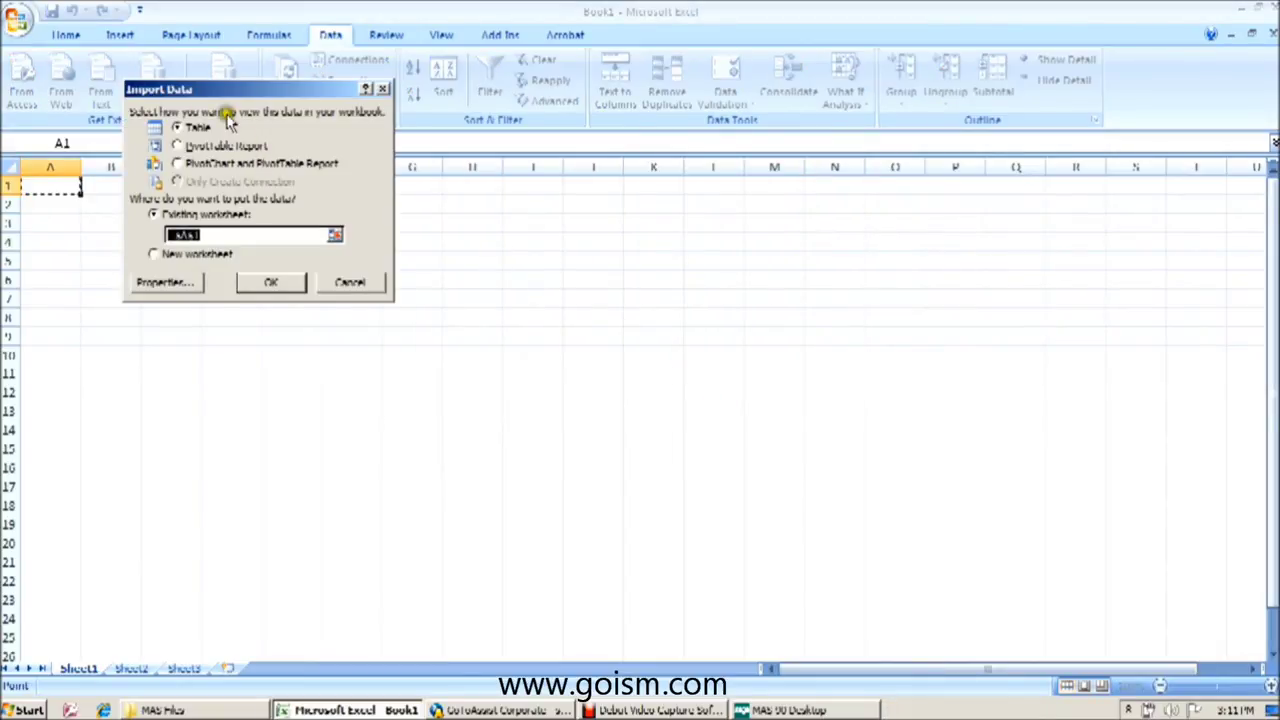
Import the data as a Table at existing worksheet cell $A$1 and enter the sign-on logon
left_click(193, 132)
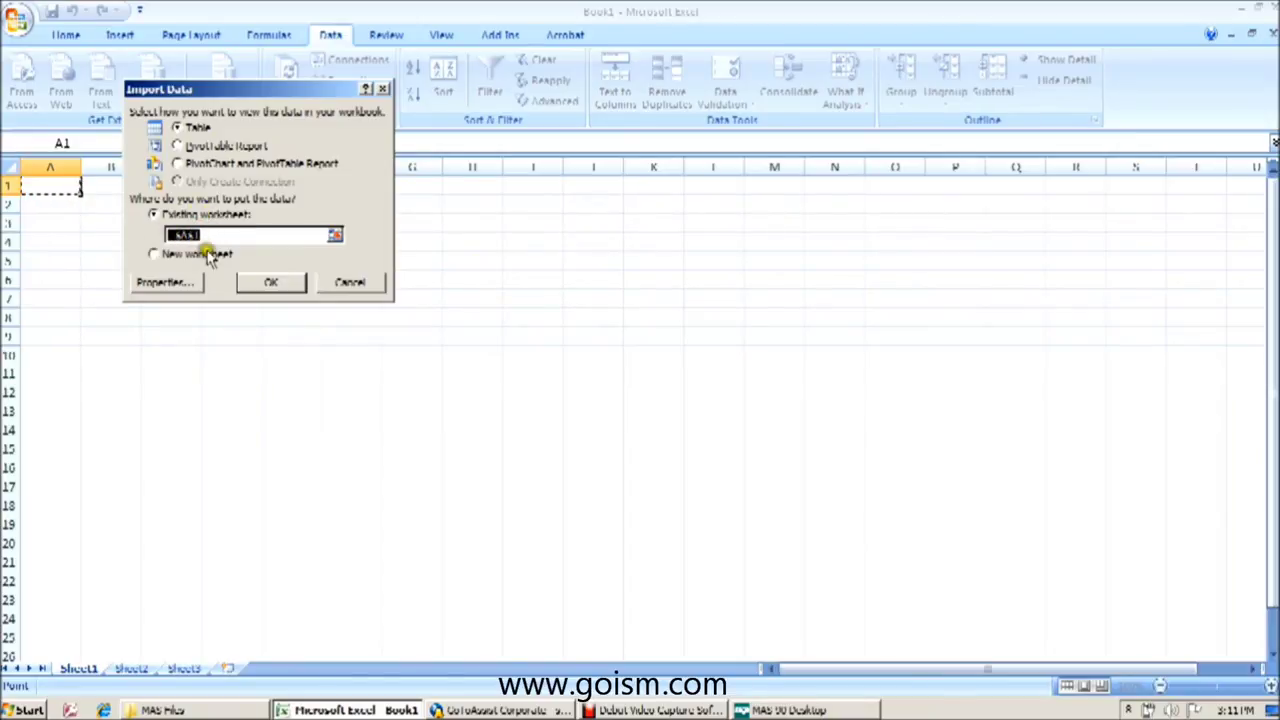
left_click(267, 285)
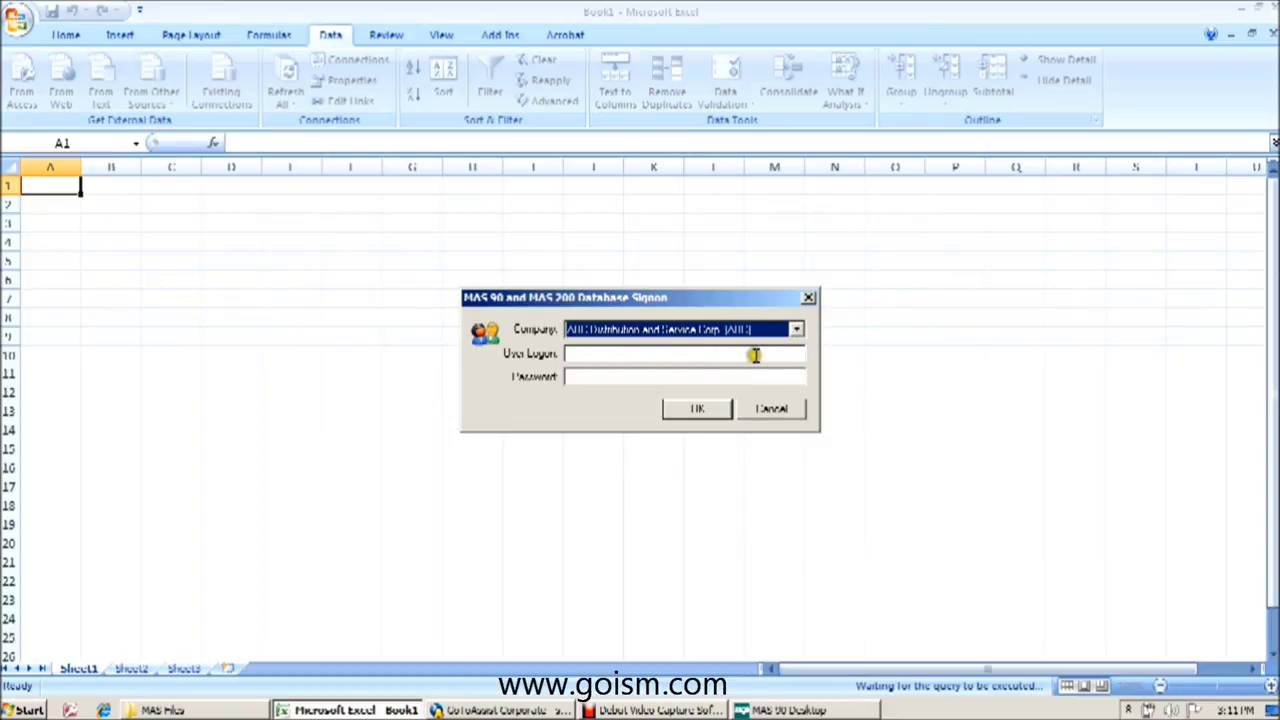
left_click(756, 353)
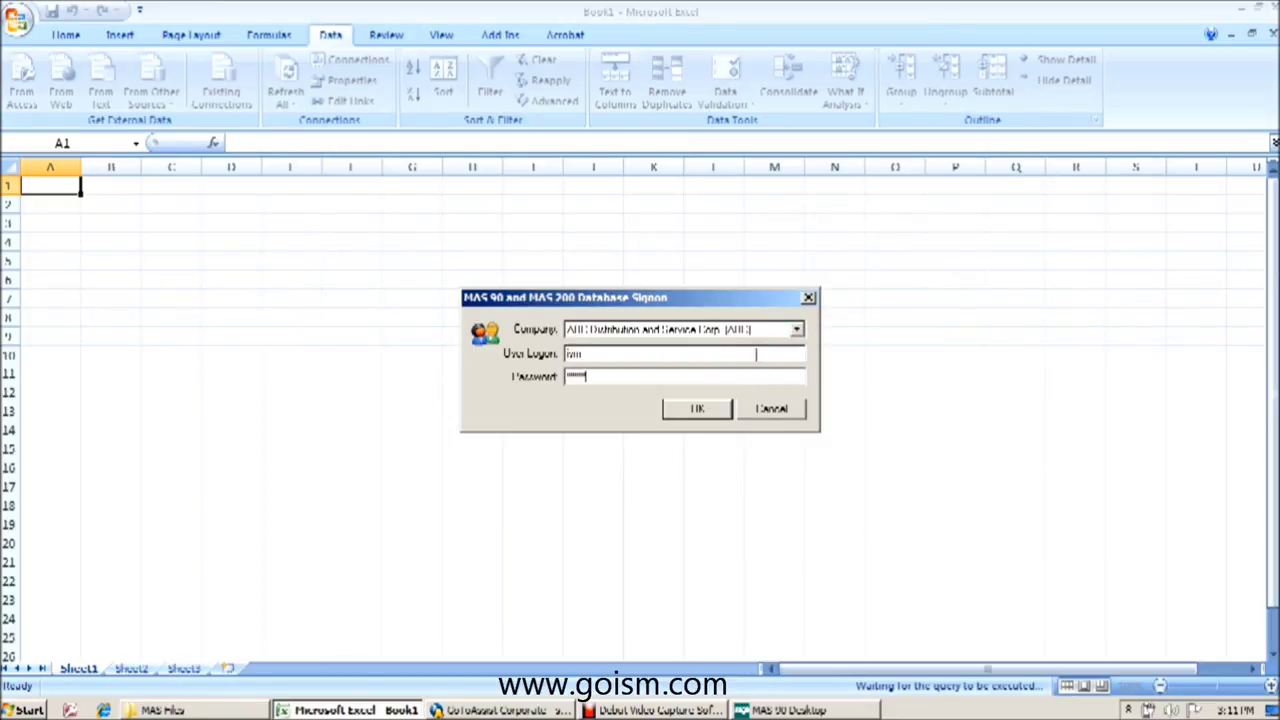
Confirm the MAS 90 sign-on so the AP_Vendor records load as a table at A1
key("Return")
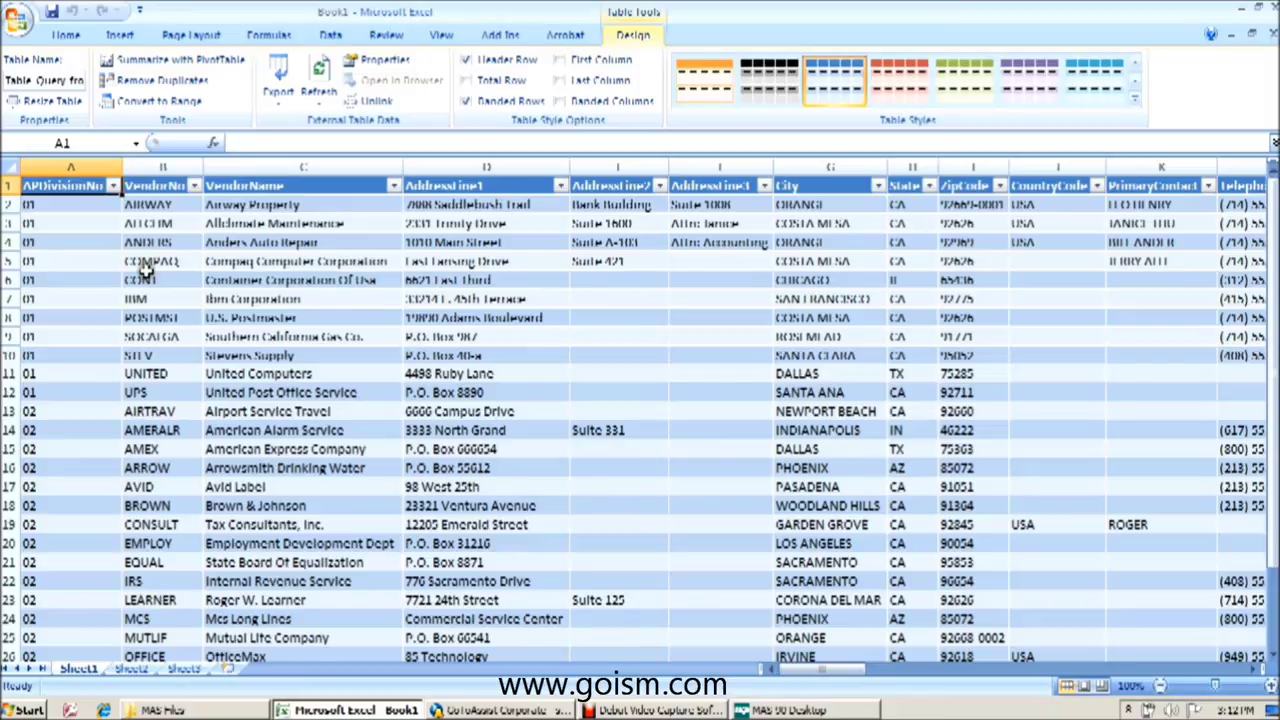
left_click(60, 242)
key("Right")
key("Right")
key("Right")
key("Right")
key("Right")
key("Right")
key("Right")
key("Right")
key("Right")
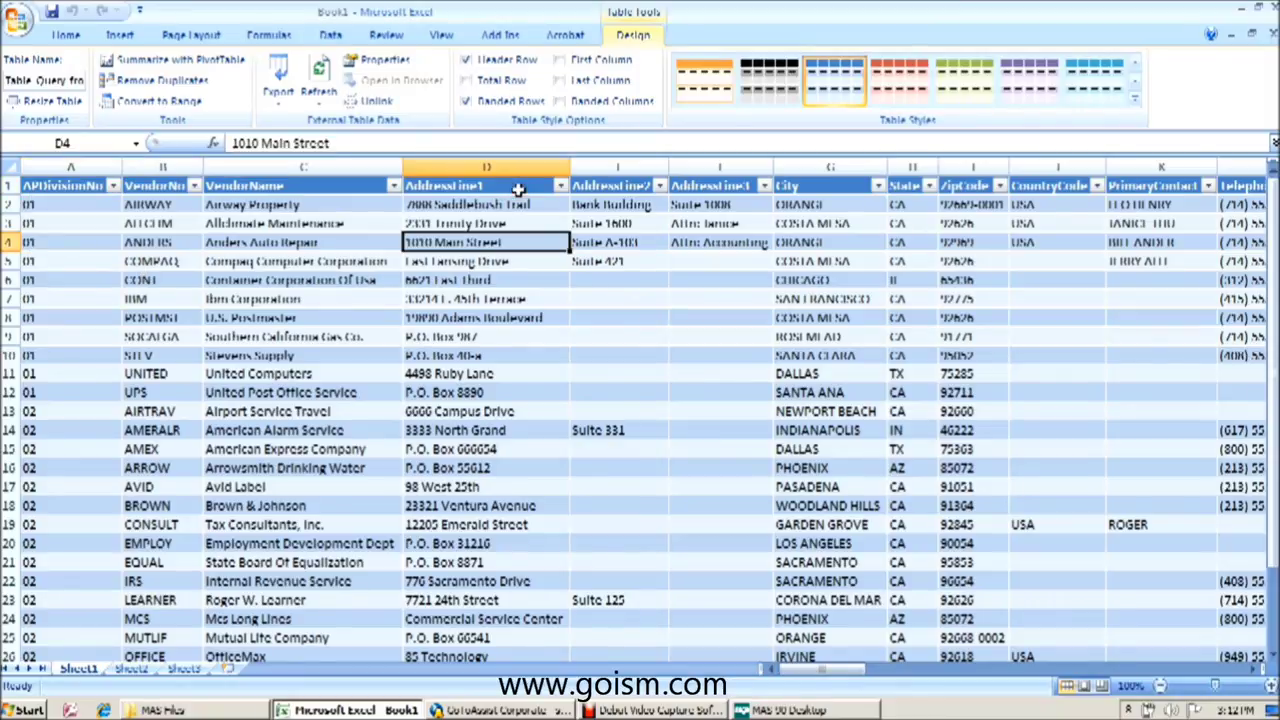
key("Right")
key("Right")
key("Right")
key("Right")
key("Right")
key("Right")
key("Right")
key("Right")
key("Right")
key("Right")
key("Right")
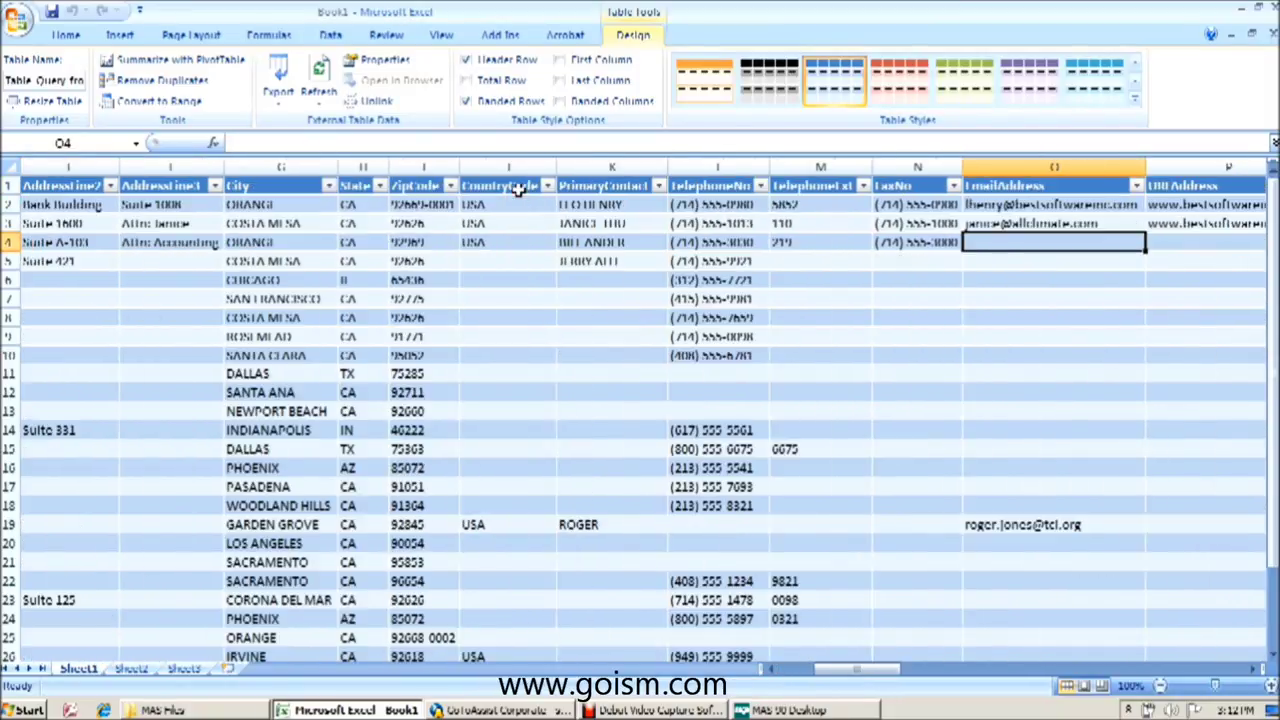
key("Right")
key("Right")
key("Right")
key("Right")
key("Right")
key("Right")
key("Right")
key("Right")
key("Right")
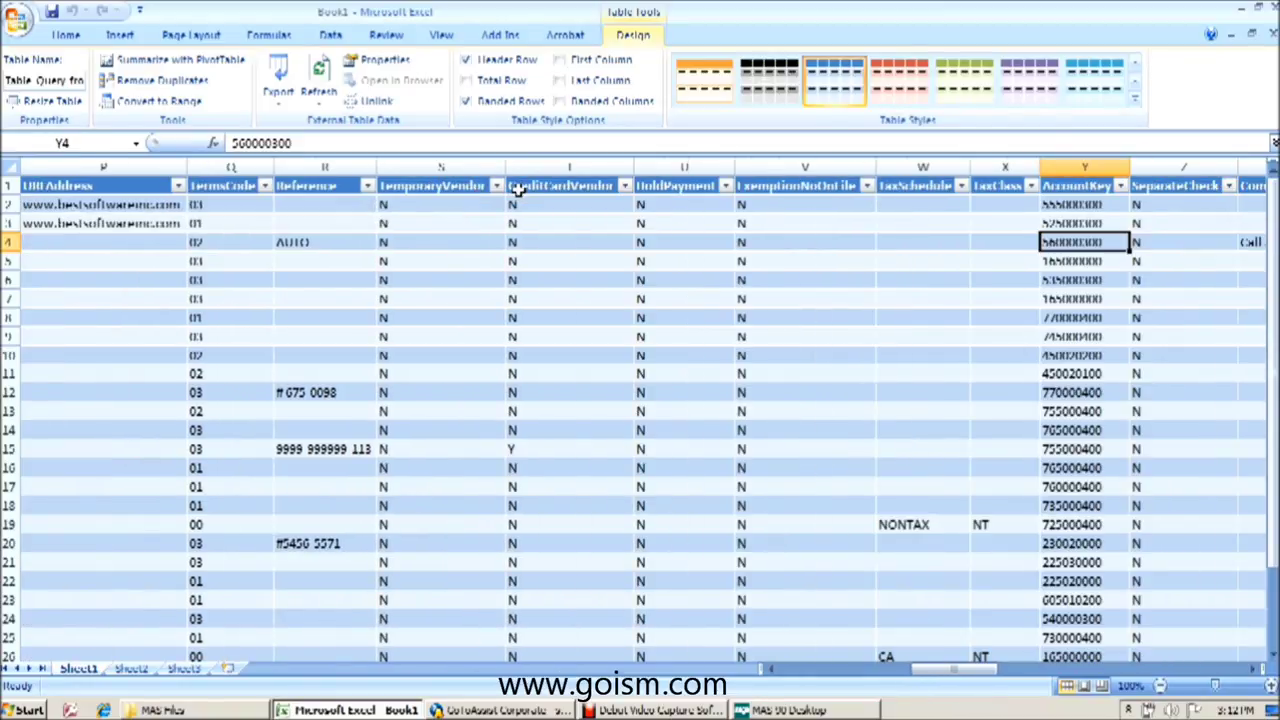
key("Left")
key("Left")
key("Left")
key("Left")
key("Left")
key("Left")
key("Left")
key("Left")
key("Left")
key("Left")
key("Left")
key("Left")
key("Left")
key("Left")
key("Left")
key("Left")
key("Left")
key("Left")
key("Left")
key("Left")
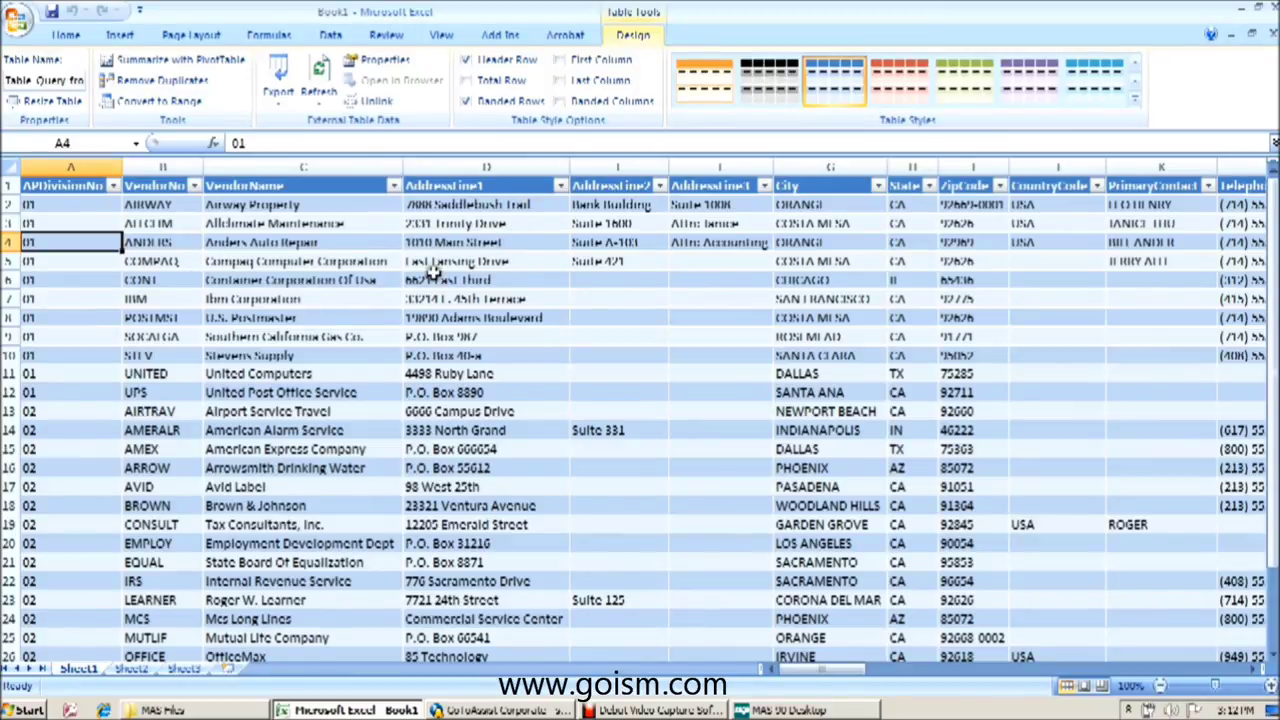
Sort VendorNo A to Z, then restore Select All in its filter so every vendor shows
left_click(195, 186)
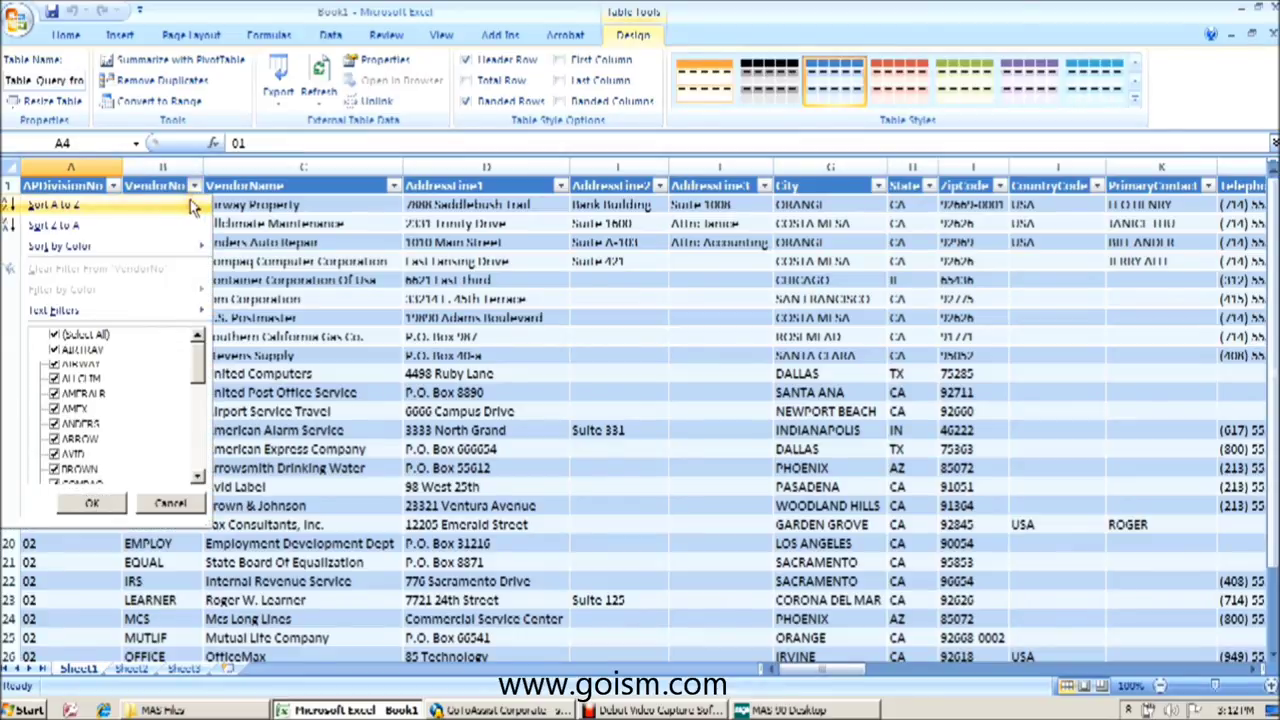
left_click(193, 205)
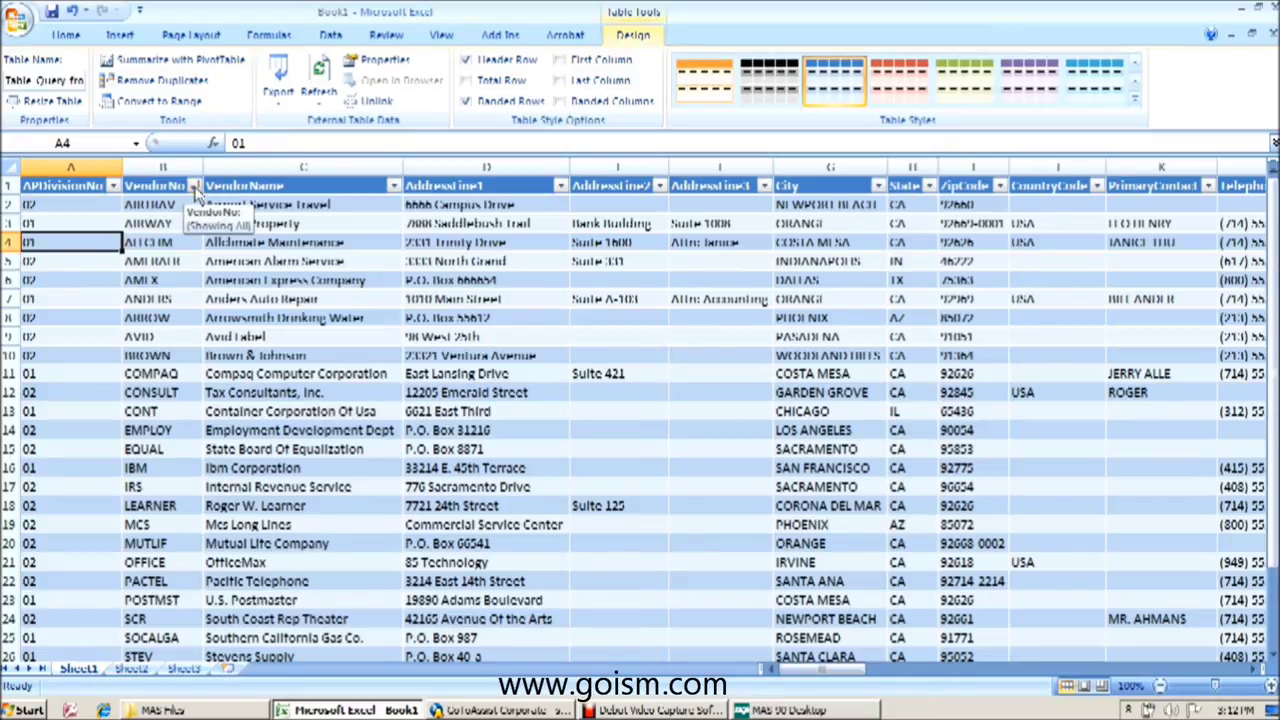
left_click(195, 186)
left_click(54, 334)
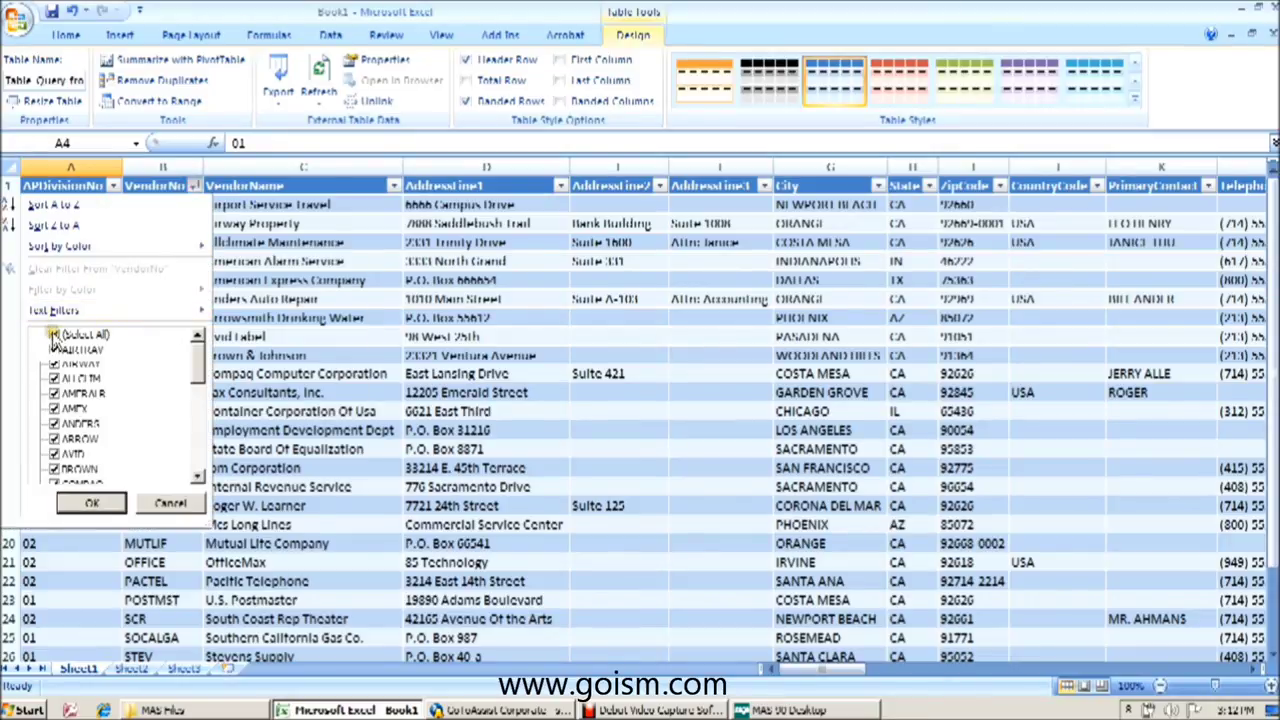
left_click(55, 350)
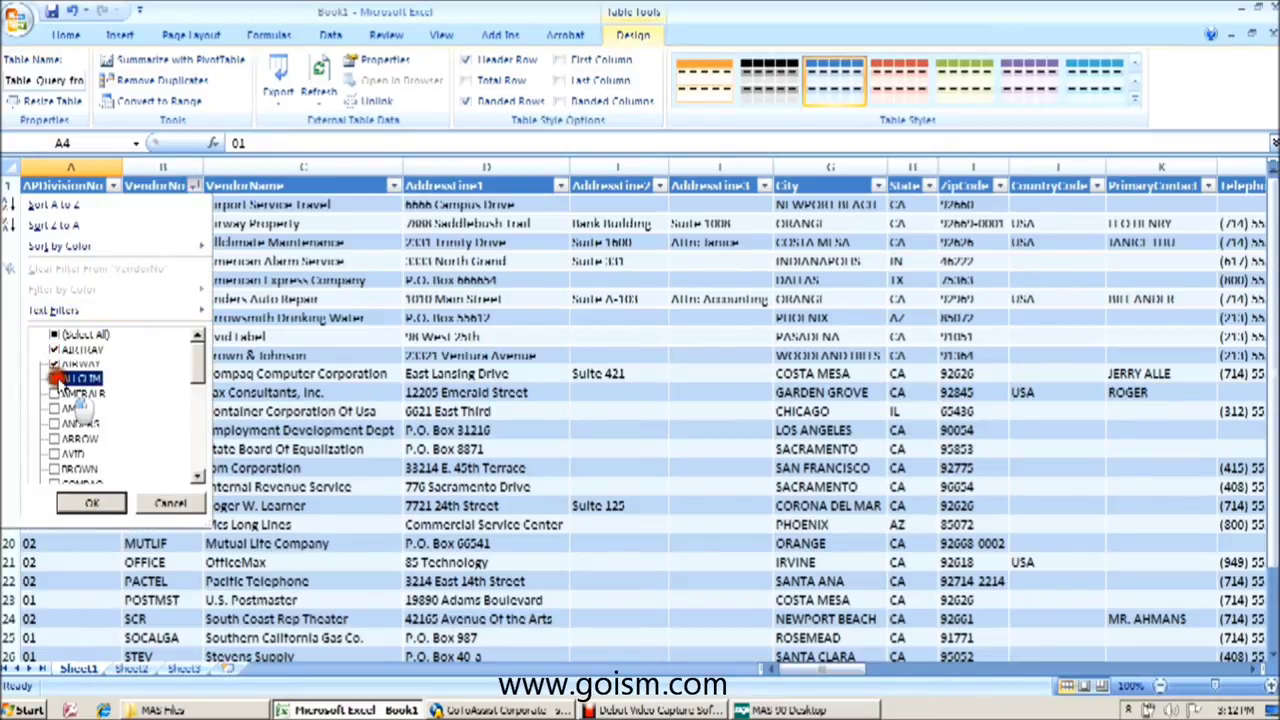
left_click(54, 365)
left_click(54, 334)
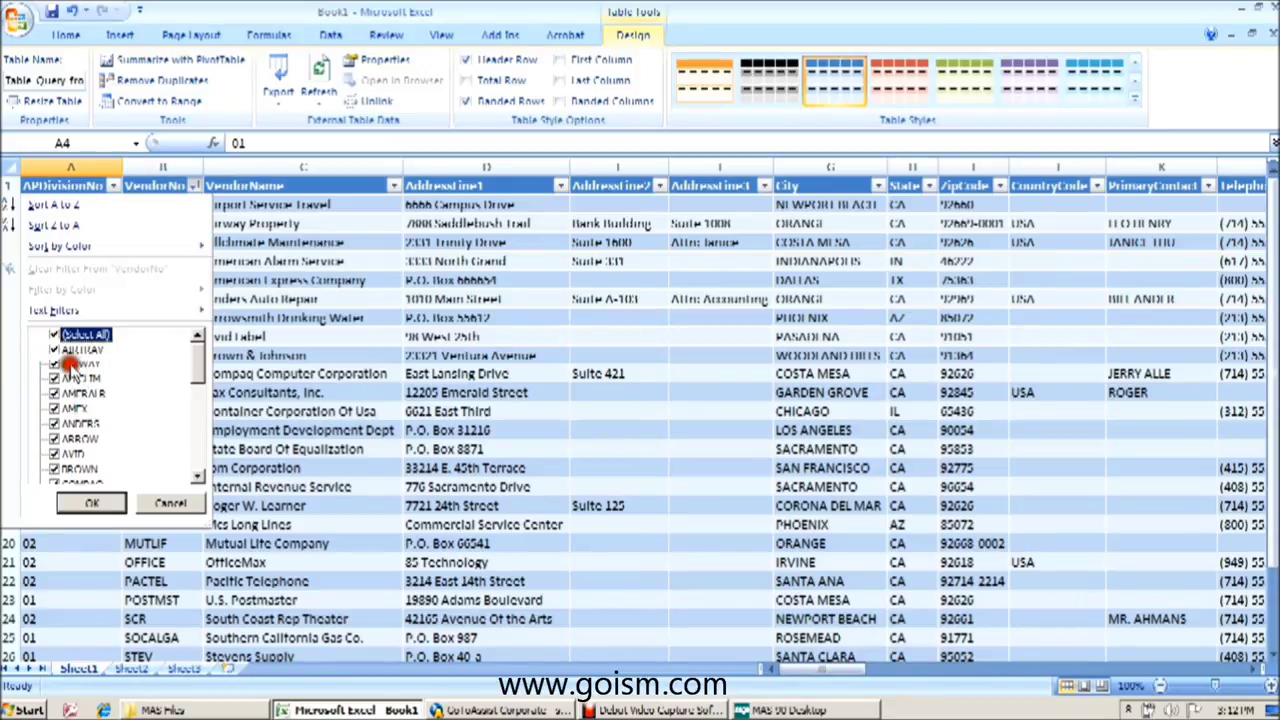
left_click(91, 502)
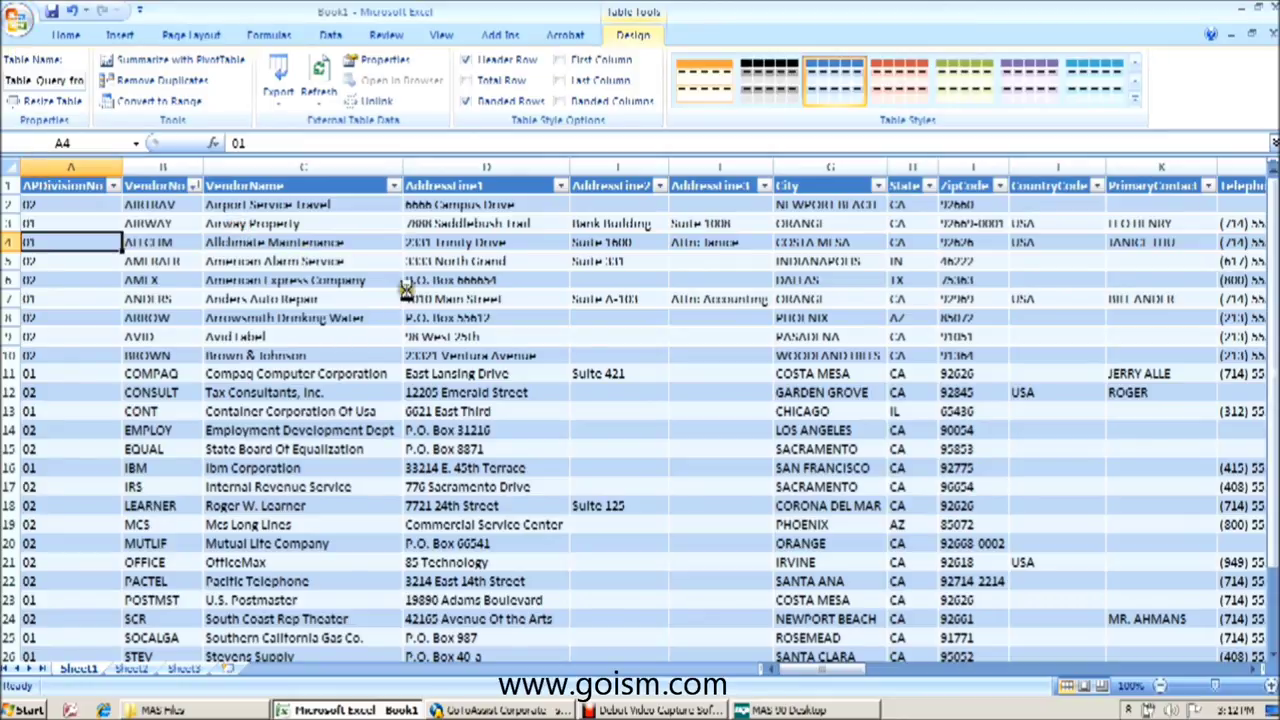
Save the workbook to the Desktop as AP_Vendor.xlsx, then close the workbook and quit Excel
key("F12")
left_click(65, 156)
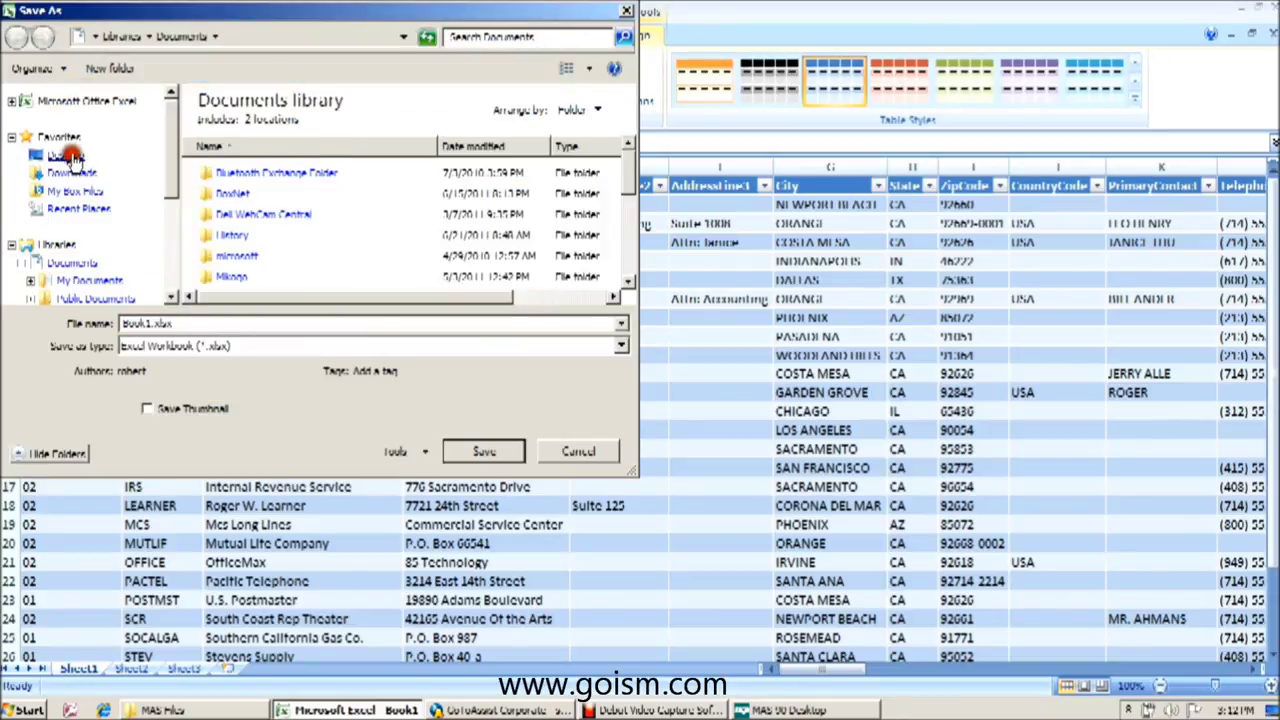
left_click_drag(175, 323, 90, 323)
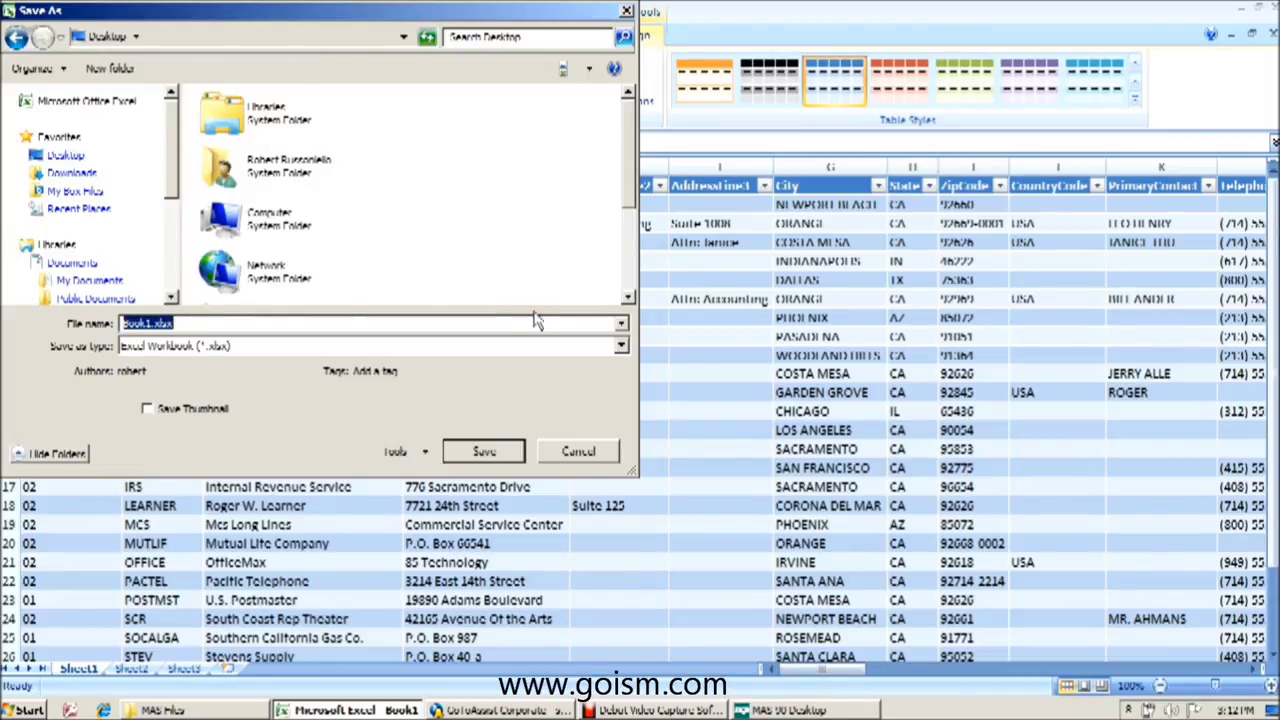
type("Ar")
key("Return")
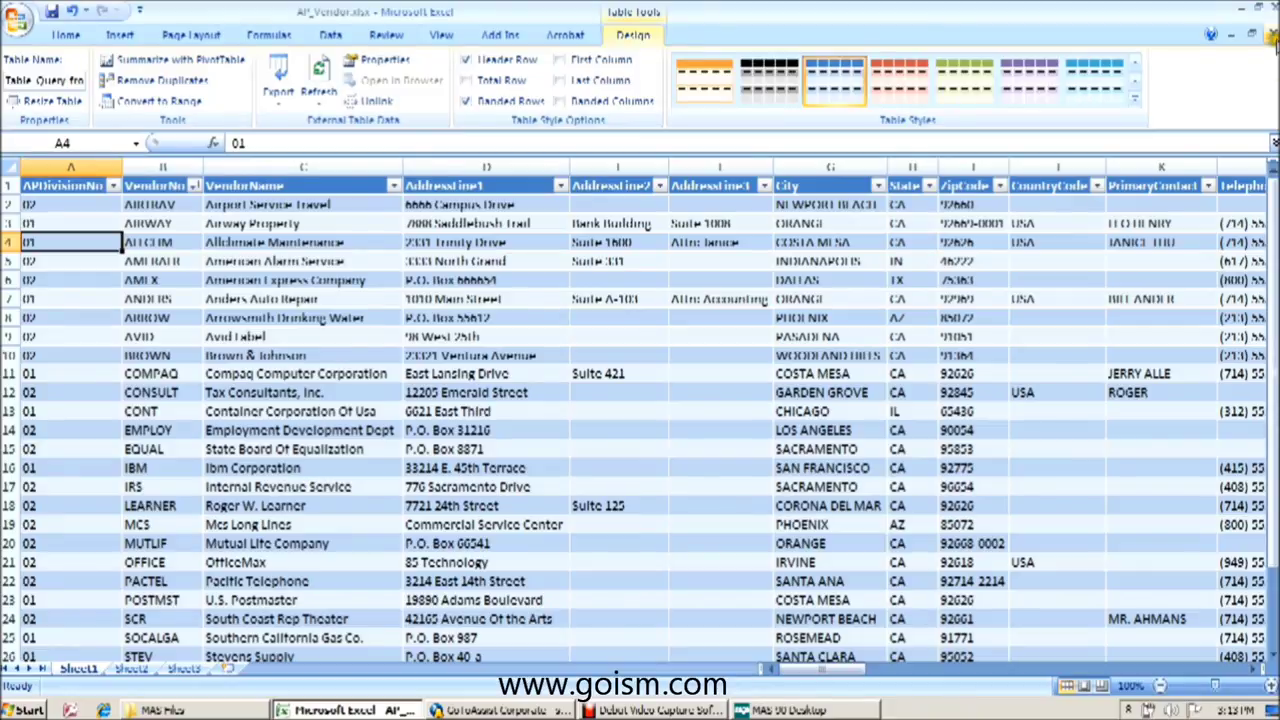
left_click(1271, 34)
left_click(1272, 10)
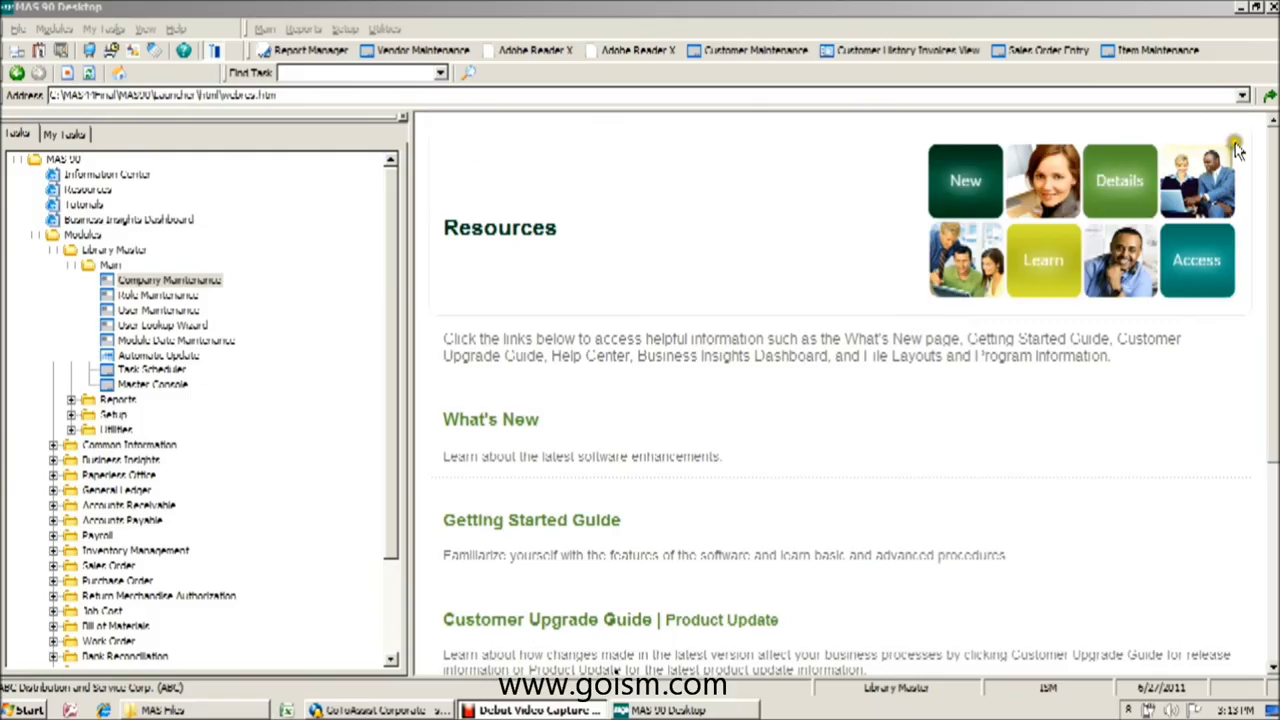
Minimize MAS 90 Desktop, close the MAS Files window, and reopen AP_Vendor.xlsx from the desktop
left_click(1241, 9)
left_click(1217, 33)
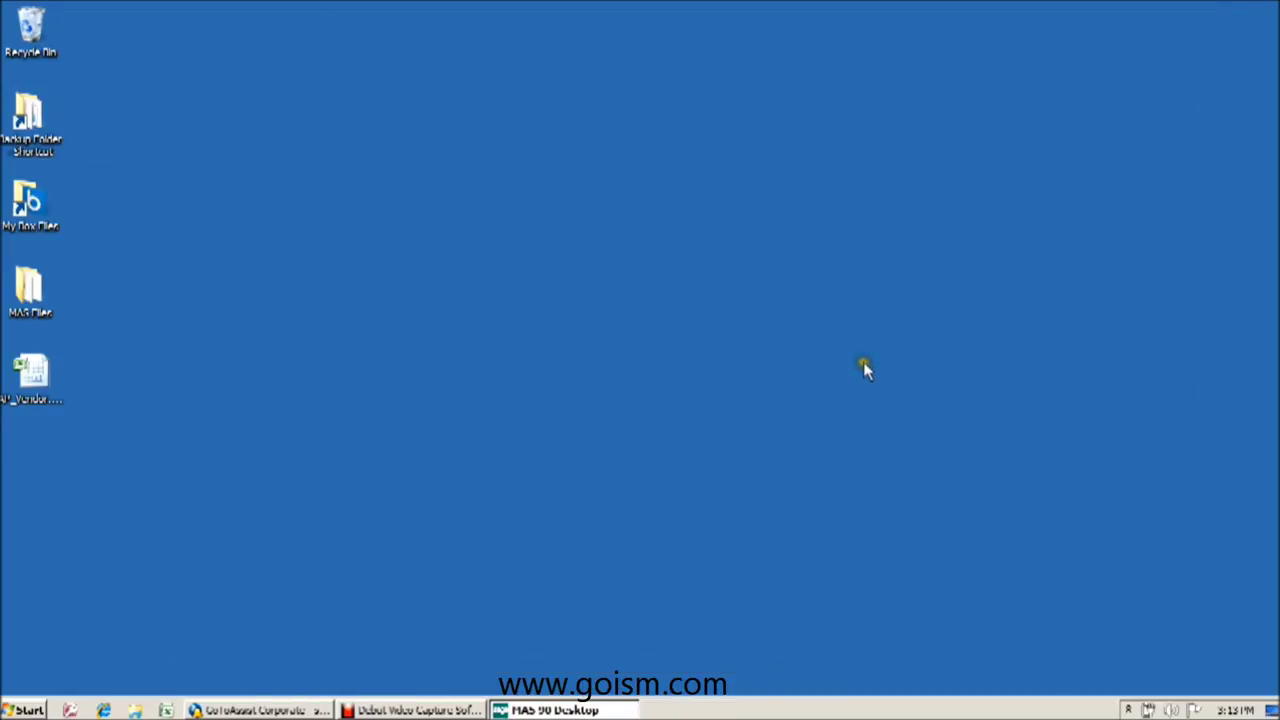
double_click(46, 372)
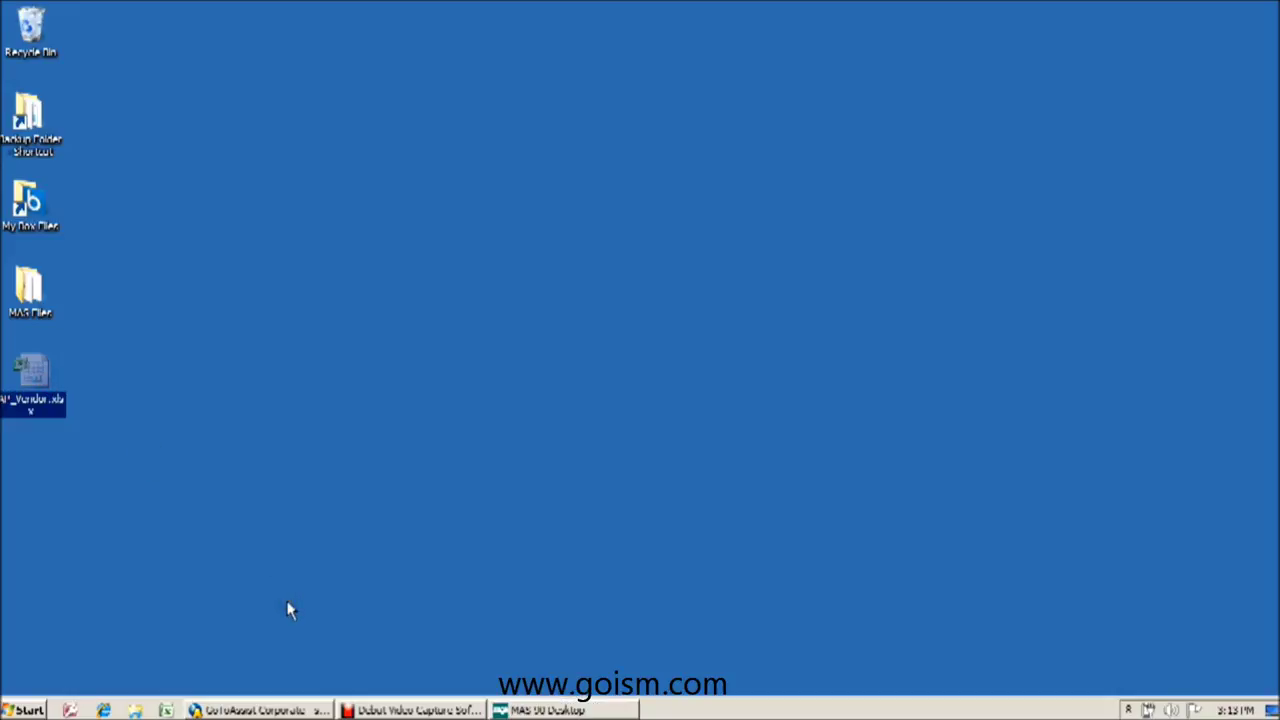
double_click(46, 371)
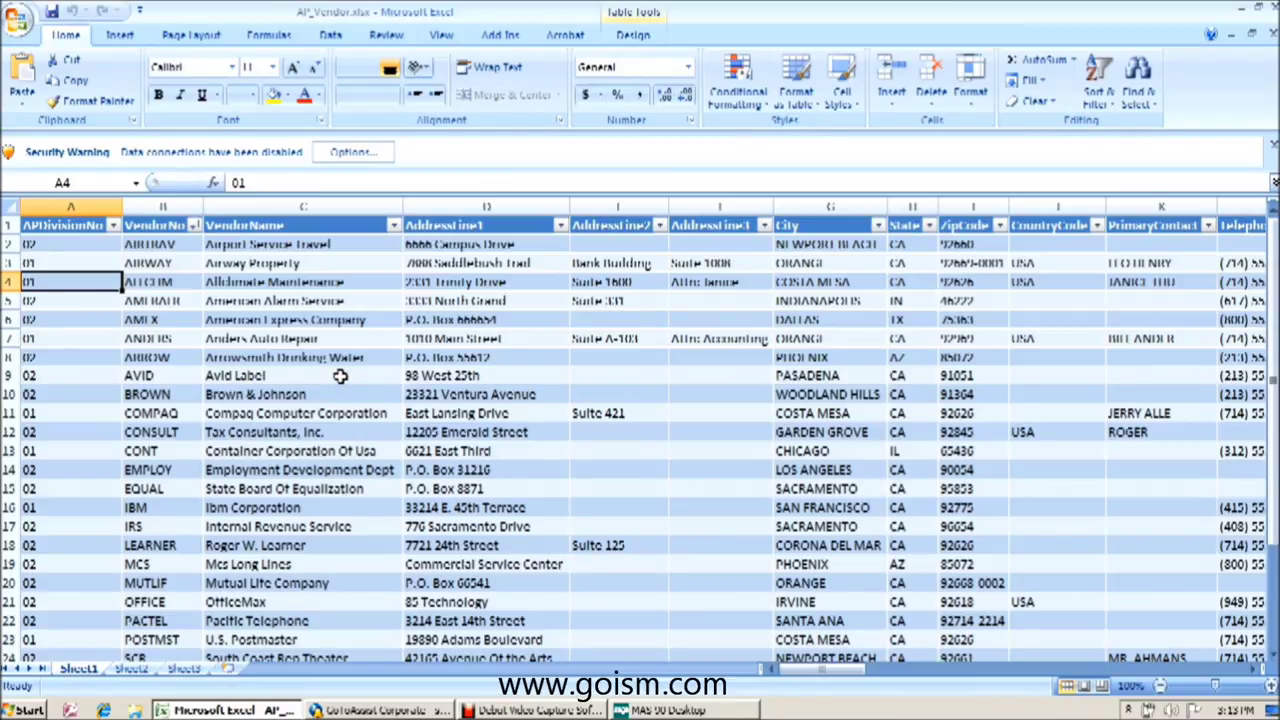
Refresh the table's external data from a cell and allow the data connection
left_click(340, 375)
right_click(342, 372)
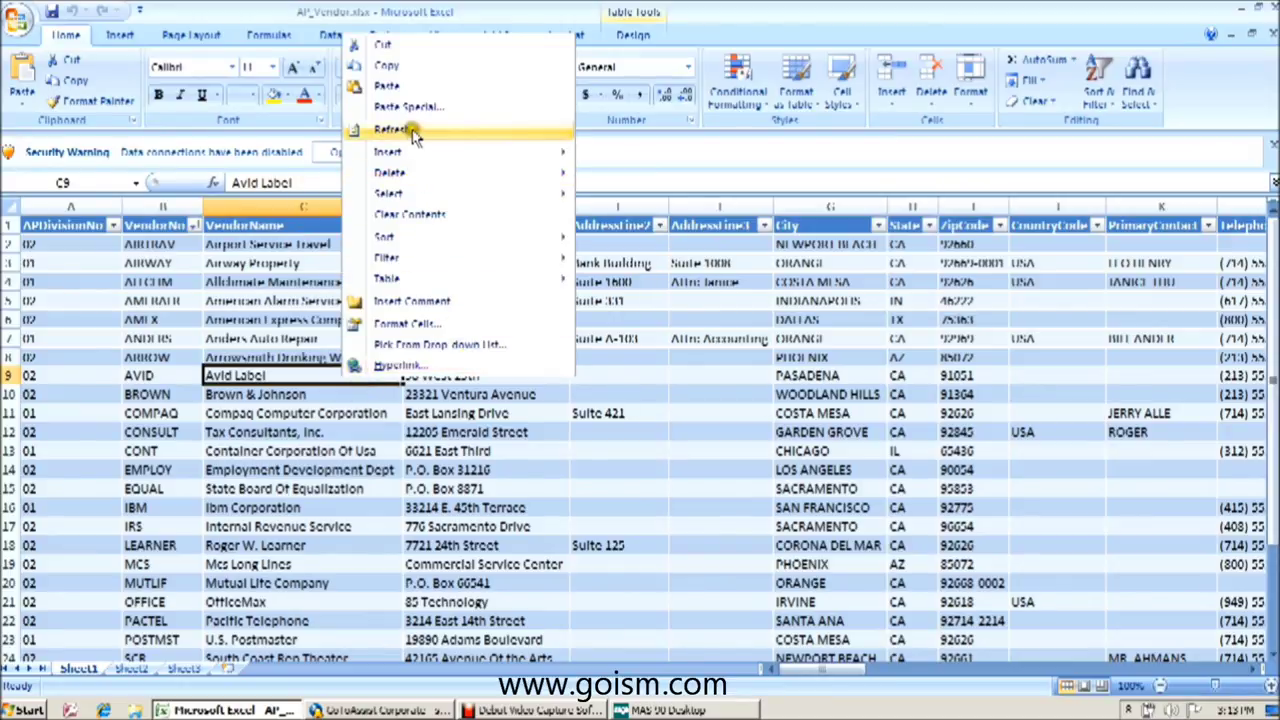
left_click(415, 137)
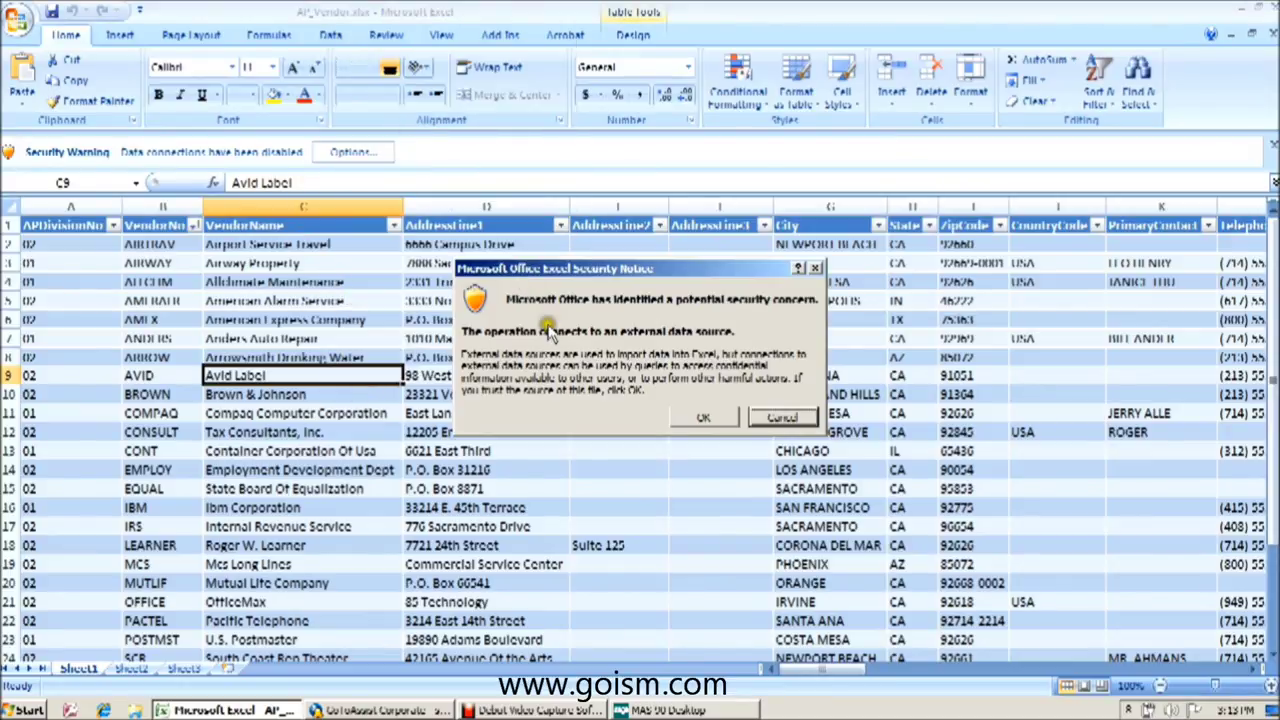
left_click(686, 420)
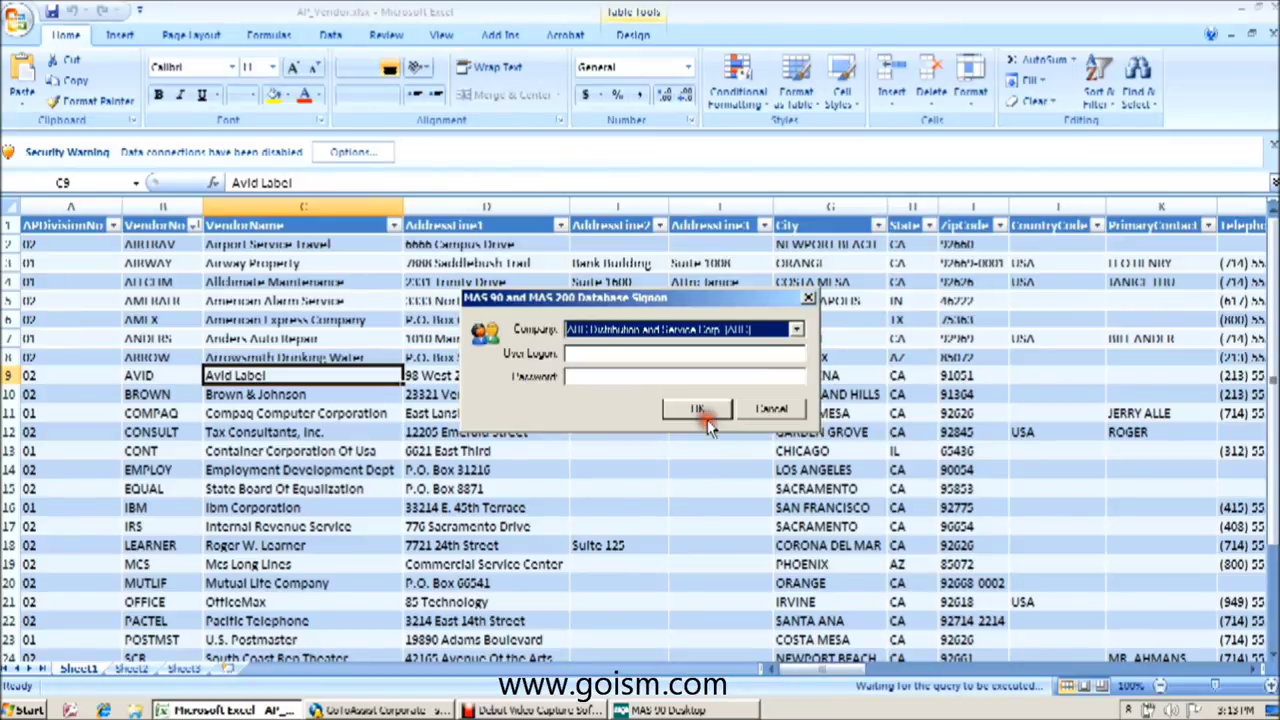
Sign on to MAS 90 with the user logon and password so the refresh completes
left_click(752, 351)
type("fan")
key("Tab")
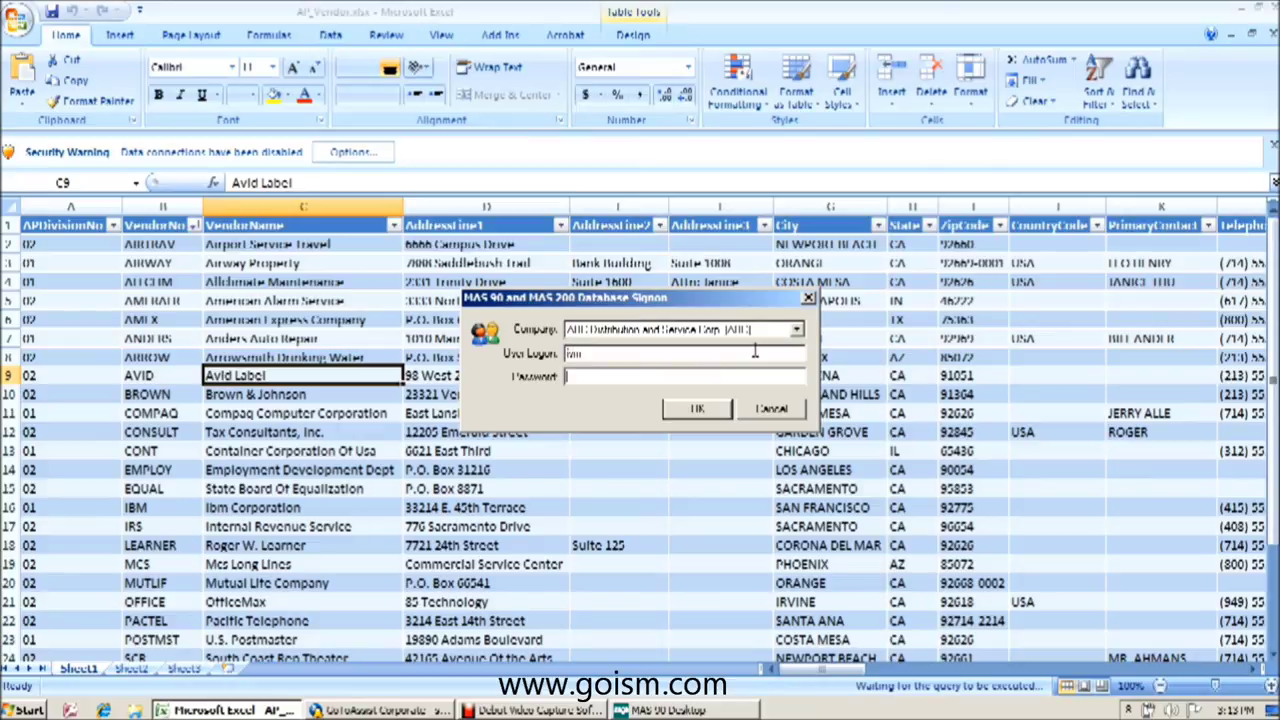
type("*****")
key("Return")
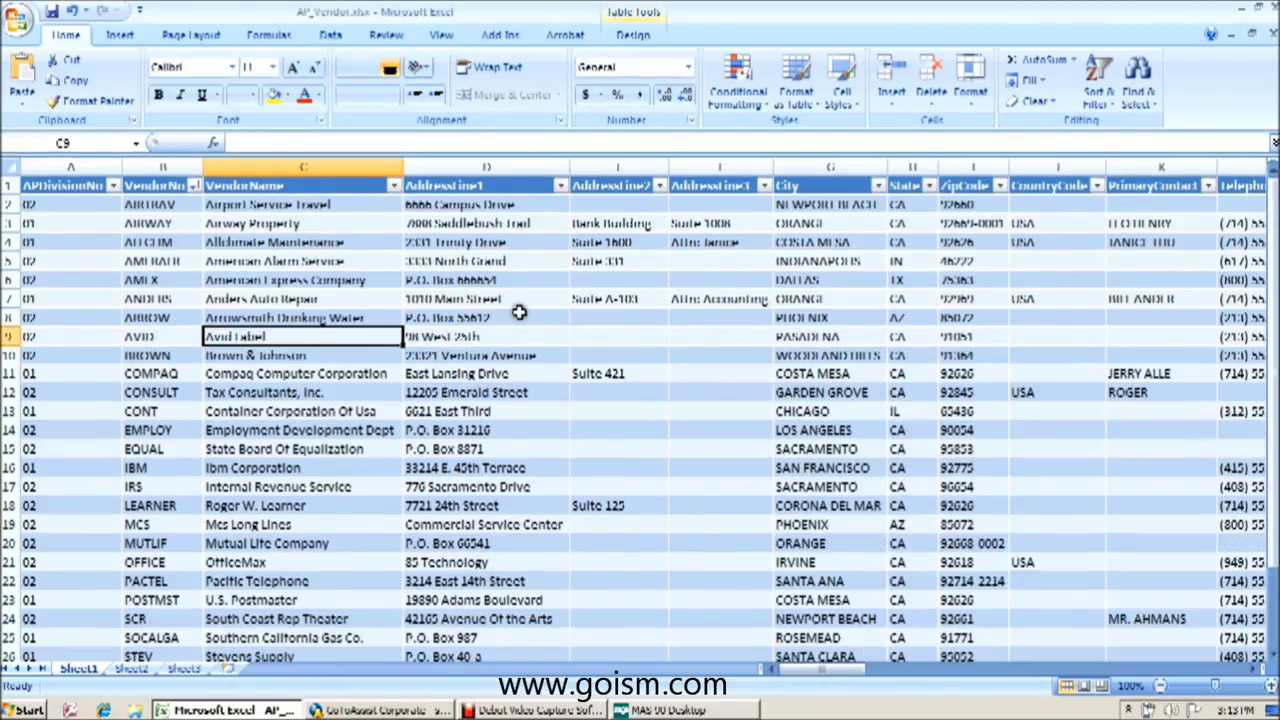